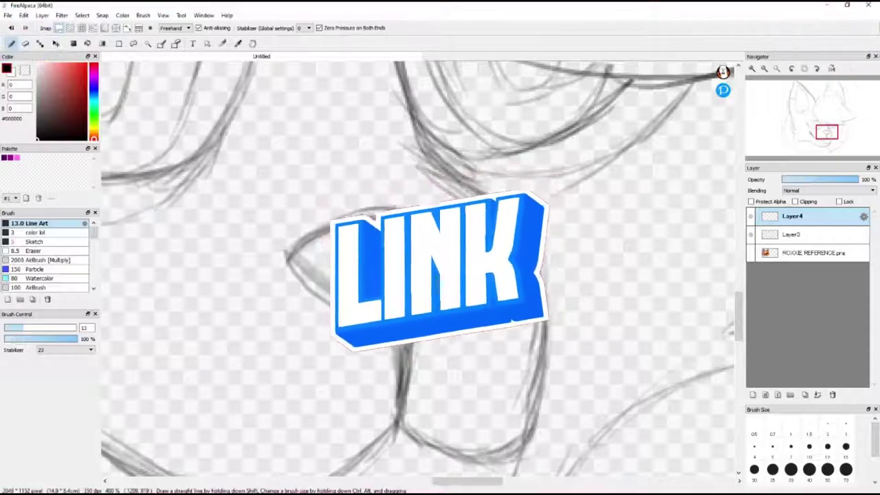
Ink the curved top edge of the nose over the sketch on Layer4 with the Line Art brush at size 13
drag(286, 252, 489, 276)
key(ctrl+z)
drag(287, 253, 489, 273)
key(ctrl+z)
drag(287, 254, 483, 273)
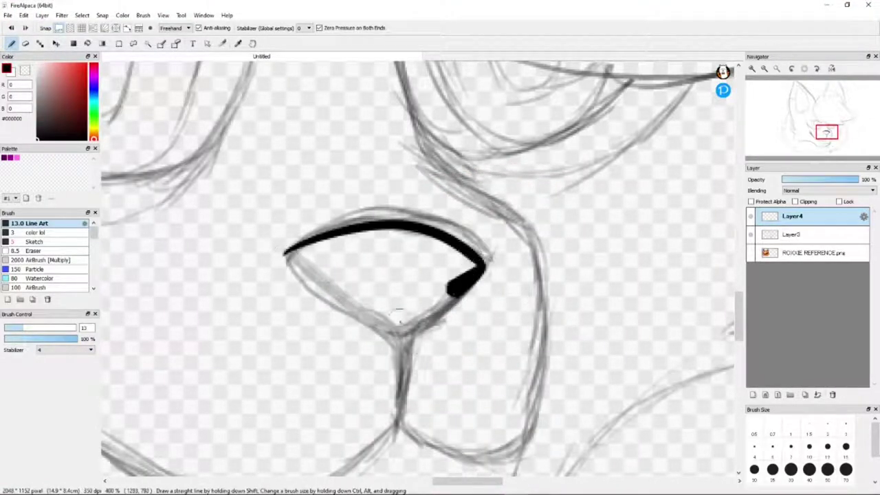
Ink the nose's lower edges and the line beneath it, filling the junction solid black
drag(284, 253, 402, 329)
key(ctrl+z)
key(ctrl+z)
mouse_move(284, 253)
mouse_down()
mouse_move(402, 328)
mouse_move(406, 421)
mouse_up()
drag(359, 308, 409, 363)
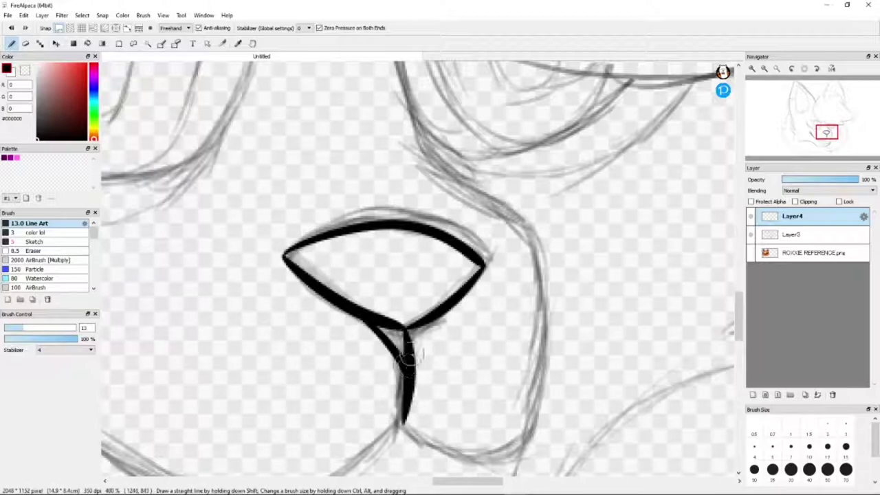
drag(444, 309, 413, 375)
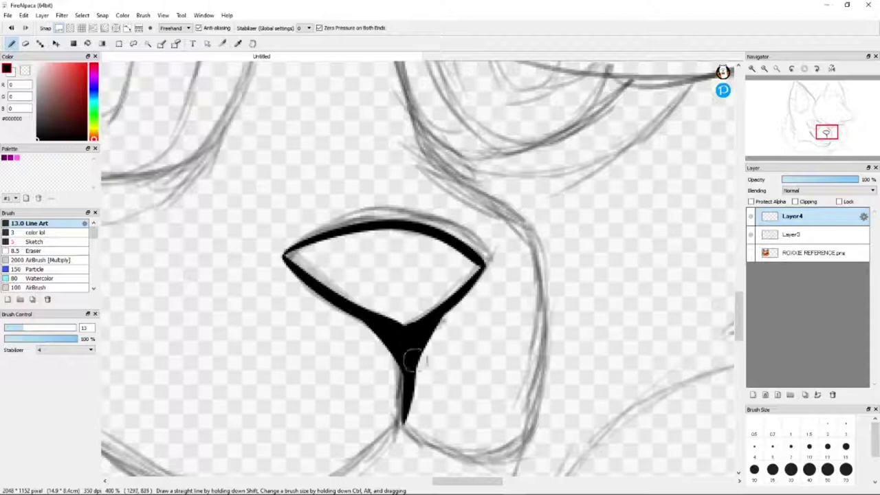
Try to ink the muzzle's far side contour and the curved lip joining it to the line below the nose
scroll(409, 357, down, 3)
scroll(409, 309, up, 5)
mouse_move(432, 193)
mouse_down()
mouse_move(550, 372)
mouse_move(512, 476)
mouse_up()
key(ctrl+z)
scroll(738, 340, down, 3)
key(ctrl+z)
drag(405, 330, 514, 361)
key(ctrl+z)
drag(406, 330, 517, 342)
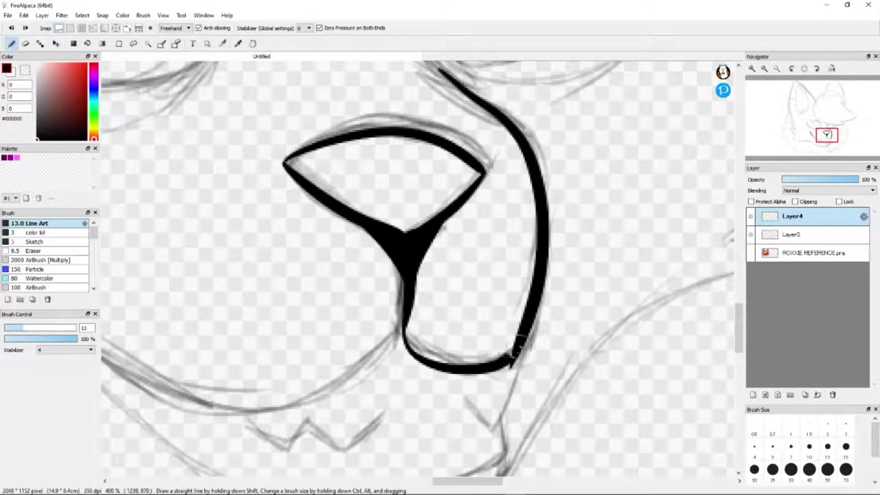
key(e)
key(b)
scroll(750, 72, down, 2)
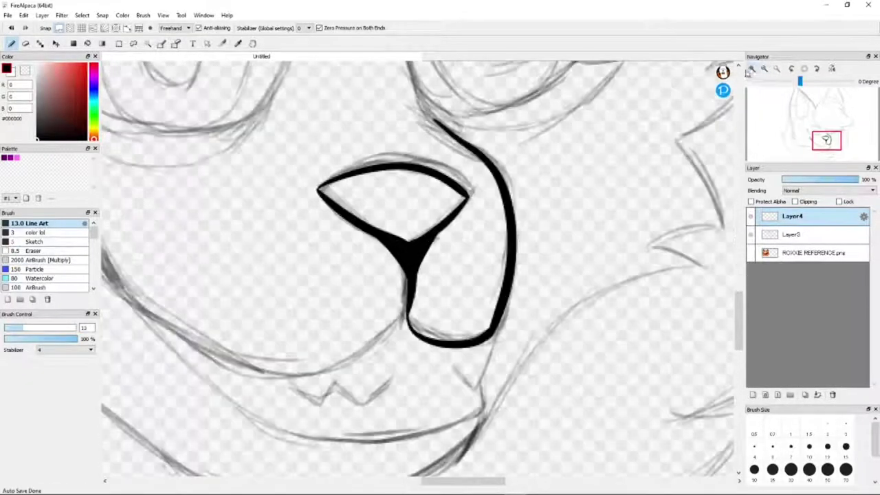
key(ctrl+z)
drag(440, 113, 512, 289)
key(ctrl+z)
mouse_move(440, 131)
mouse_down()
mouse_move(460, 147)
mouse_move(495, 299)
mouse_up()
key(ctrl+z)
Set the brush stabilizer to 10 and try a smoother stroke along the muzzle's far side
click(65, 350)
click(65, 241)
drag(429, 110, 515, 315)
key(ctrl+z)
key(ctrl+z)
mouse_move(433, 124)
mouse_down()
mouse_move(513, 323)
mouse_move(481, 347)
mouse_up()
key(ctrl+z)
mouse_move(429, 110)
mouse_down()
mouse_move(491, 305)
mouse_move(517, 261)
mouse_up()
key(ctrl+z)
key(ctrl+z)
key(ctrl+z)
mouse_move(428, 121)
mouse_down()
mouse_move(512, 332)
mouse_move(460, 159)
mouse_move(509, 333)
mouse_up()
key(ctrl+z)
drag(492, 147, 509, 329)
key(ctrl+z)
drag(512, 234, 485, 343)
key(ctrl+z)
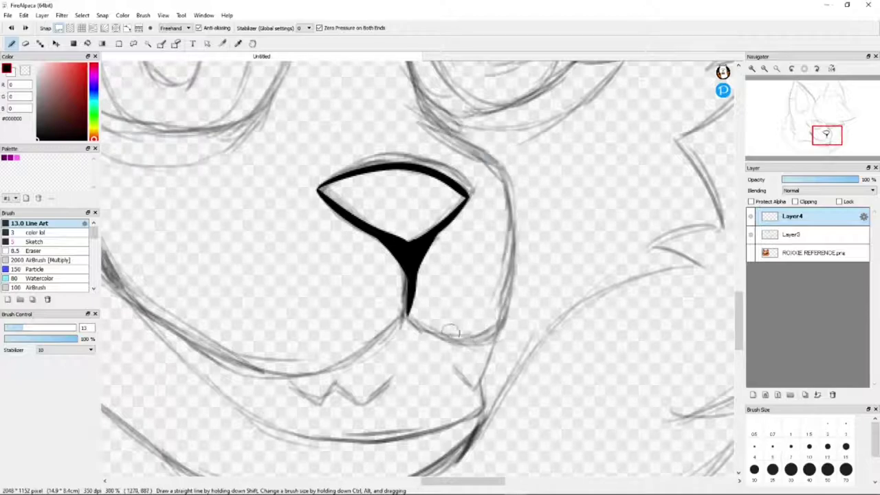
Ink the muzzle's far side contour as a smooth curve from beneath the far eye down to the lip
mouse_move(409, 316)
mouse_down()
mouse_move(507, 322)
mouse_move(516, 282)
mouse_up()
drag(516, 178, 504, 337)
key(ctrl+z)
mouse_move(433, 120)
mouse_down()
mouse_move(519, 265)
mouse_move(484, 315)
mouse_up()
key(ctrl+z)
key(ctrl+z)
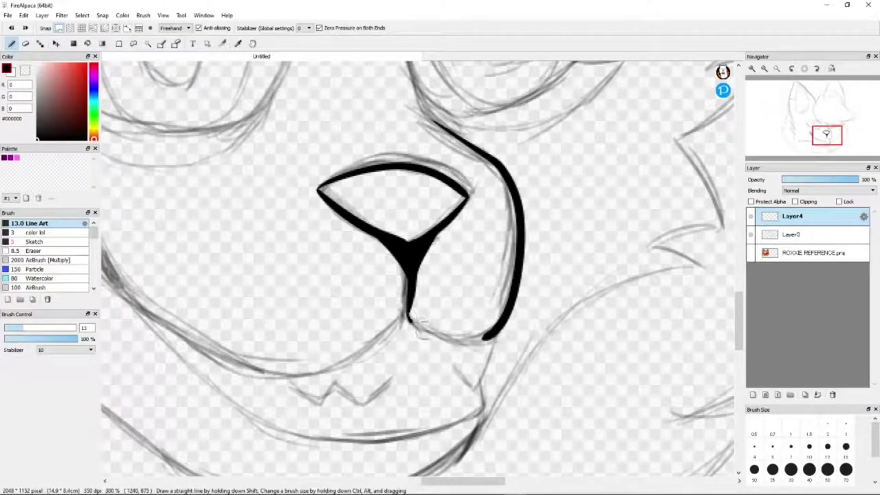
Try to ink the short curved lip between the line below the nose and the muzzle's far side
drag(495, 479, 471, 479)
key(ctrl+z)
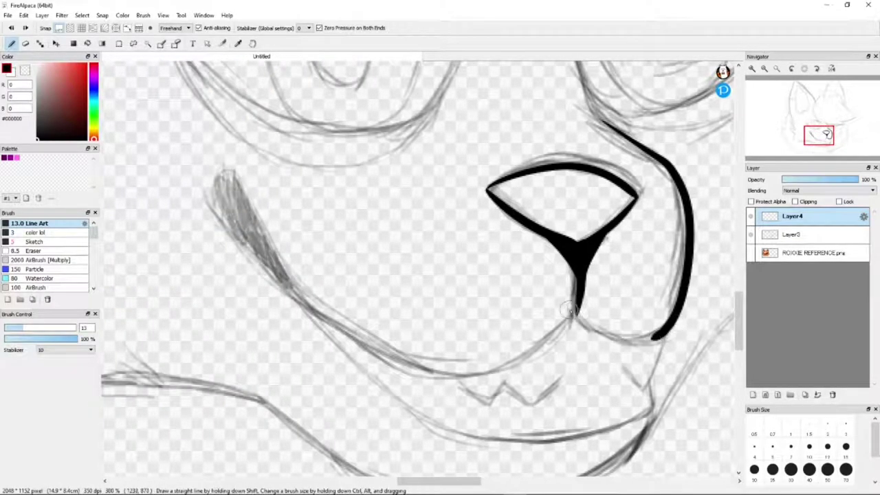
key(ctrl+z)
drag(581, 296, 660, 335)
key(ctrl+z)
drag(578, 290, 660, 336)
Try to ink the long smile line from below the nose across to the near cheek
mouse_move(574, 312)
mouse_down()
mouse_move(426, 351)
mouse_move(440, 375)
mouse_move(242, 207)
mouse_up()
key(ctrl+z)
key(ctrl+z)
drag(572, 306, 299, 338)
key(ctrl+z)
drag(238, 180, 292, 297)
key(ctrl+z)
drag(572, 314, 526, 350)
key(ctrl+z)
key(ctrl+z)
mouse_move(557, 316)
mouse_down()
mouse_move(261, 240)
mouse_move(271, 285)
mouse_up()
key(ctrl+z)
mouse_move(574, 313)
mouse_down()
mouse_move(363, 359)
mouse_move(234, 180)
mouse_move(260, 240)
mouse_move(247, 223)
mouse_up()
key(ctrl+z)
Redraw the short far-side lip and compare the drawing with and without the stroke
click(751, 252)
click(751, 253)
key(ctrl+z)
key(ctrl+z)
key(ctrl+z)
drag(627, 327, 577, 315)
key(ctrl+z)
key(ctrl+y)
key(ctrl+z)
key(ctrl+y)
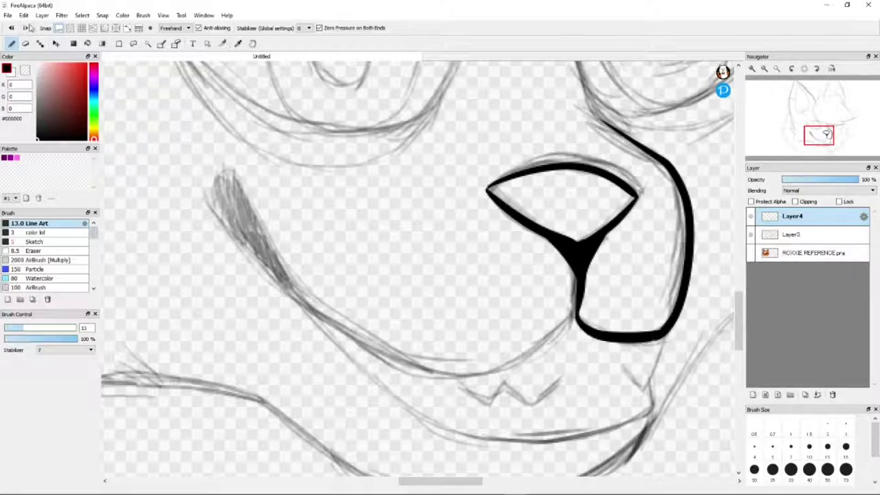
key(ctrl+z)
key(ctrl+y)
key(ctrl+z)
key(ctrl+y)
Ink the rounded far-side lip and the wide smile line with a thick rounded corner, checking them with the sketch layer hidden
mouse_move(576, 301)
mouse_down()
mouse_move(352, 320)
mouse_move(446, 362)
mouse_move(250, 251)
mouse_move(292, 276)
mouse_move(245, 197)
mouse_move(328, 300)
mouse_move(302, 277)
mouse_up()
key(ctrl+z)
key(ctrl+z)
key(ctrl+z)
key(ctrl+z)
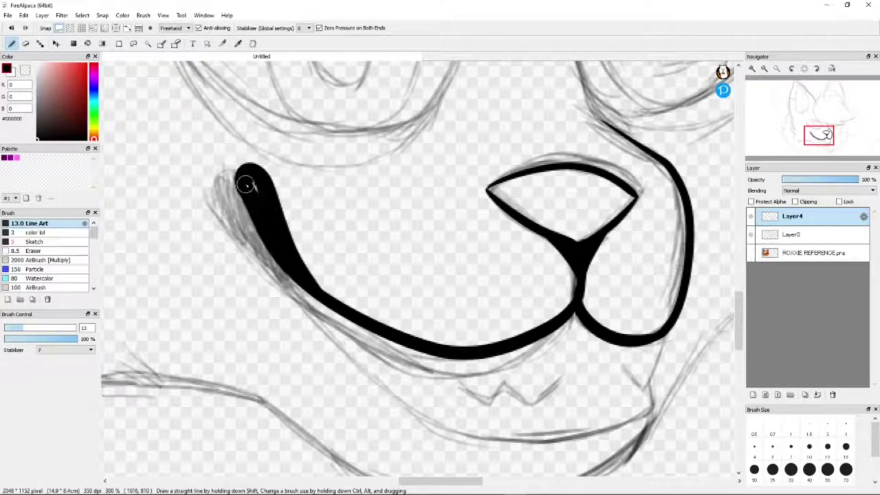
click(751, 234)
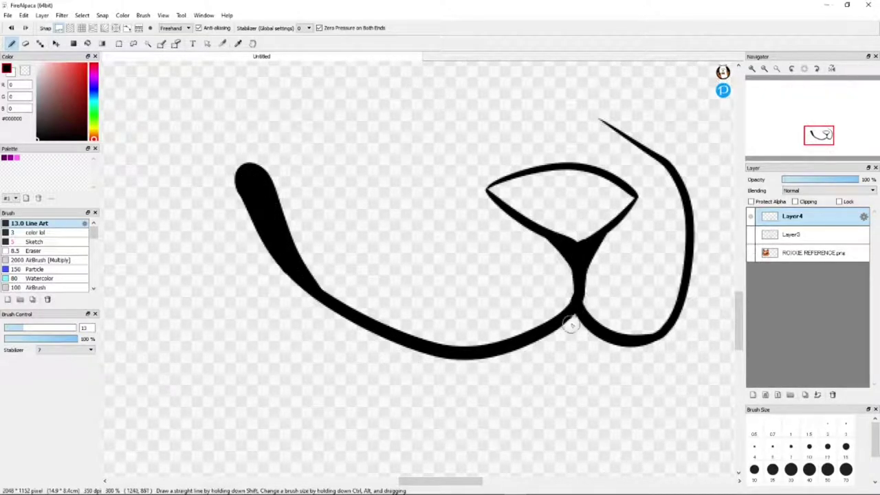
click(751, 234)
Ink the mouth's short far edge and the small zigzag teeth beneath the upper lip
scroll(615, 218, down, 3)
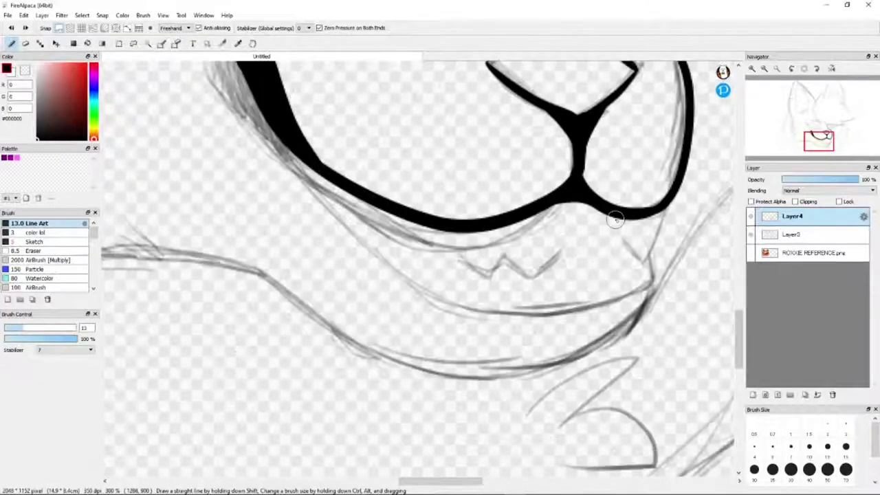
key(ctrl+z)
drag(669, 206, 640, 256)
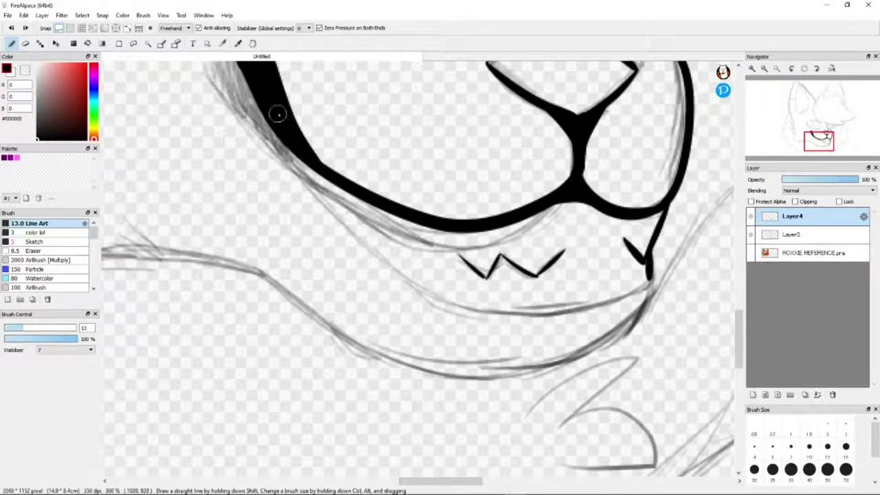
Ink the mouth's lower edge as one long curve between its far edge and the thick smile corner
scroll(65, 350, down, 6)
drag(273, 129, 583, 298)
key(ctrl+z)
mouse_move(650, 275)
mouse_down()
mouse_move(491, 298)
mouse_move(484, 309)
mouse_move(302, 162)
mouse_up()
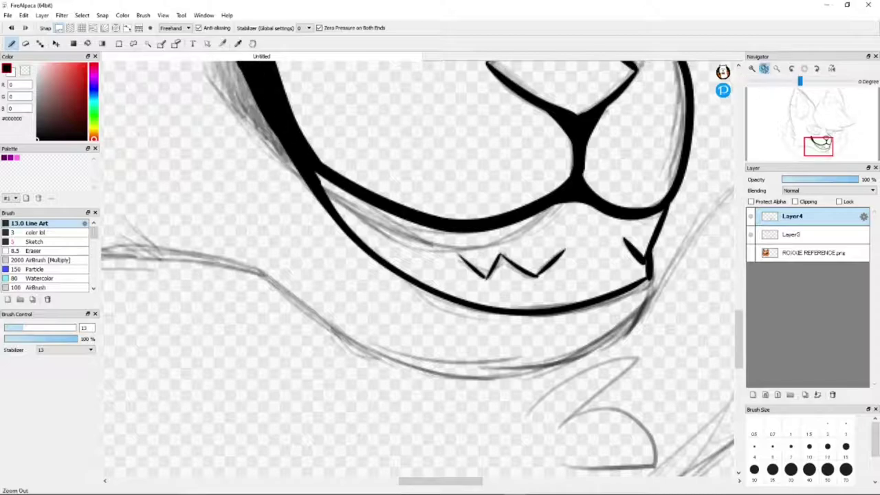
scroll(544, 318, down, 2)
scroll(543, 318, up, 1)
drag(558, 307, 418, 333)
key(ctrl+z)
drag(572, 272, 262, 248)
key(ctrl+z)
Set the brush size to 7 and ink the jaw outline from the chin back toward the near cheek
click(791, 447)
mouse_move(575, 271)
mouse_down()
mouse_move(295, 306)
mouse_move(517, 337)
mouse_up()
key(ctrl+z)
key(ctrl+z)
drag(575, 277, 293, 264)
Ink the pointed fur tufts up the near cheek from the jaw toward the ear
drag(378, 291, 567, 291)
key(ctrl+z)
mouse_move(481, 264)
mouse_down()
mouse_move(311, 292)
mouse_move(384, 254)
mouse_move(302, 290)
mouse_up()
drag(194, 57, 197, 171)
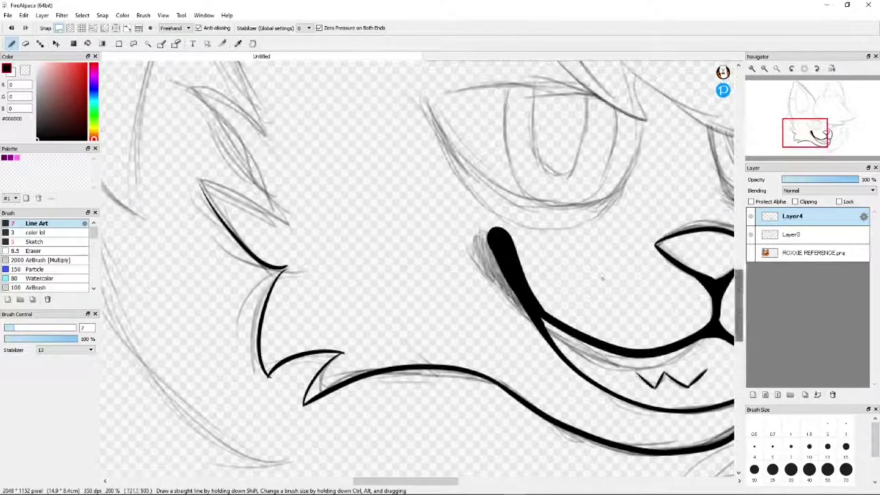
drag(277, 230, 172, 82)
drag(172, 77, 261, 131)
Ink both outer sides of the near ear from its tip down to the cheek fur and the hair
scroll(334, 127, down, 4)
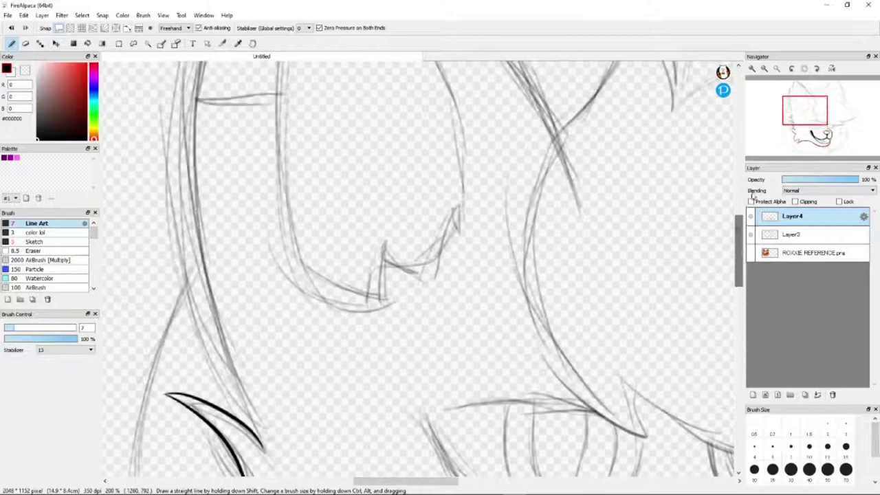
scroll(422, 269, up, 1)
mouse_move(375, 107)
mouse_down()
mouse_move(371, 381)
mouse_move(347, 198)
mouse_move(375, 81)
mouse_up()
key(ctrl+z)
mouse_move(395, 81)
mouse_down()
mouse_move(548, 234)
mouse_move(527, 246)
mouse_up()
key(ctrl+z)
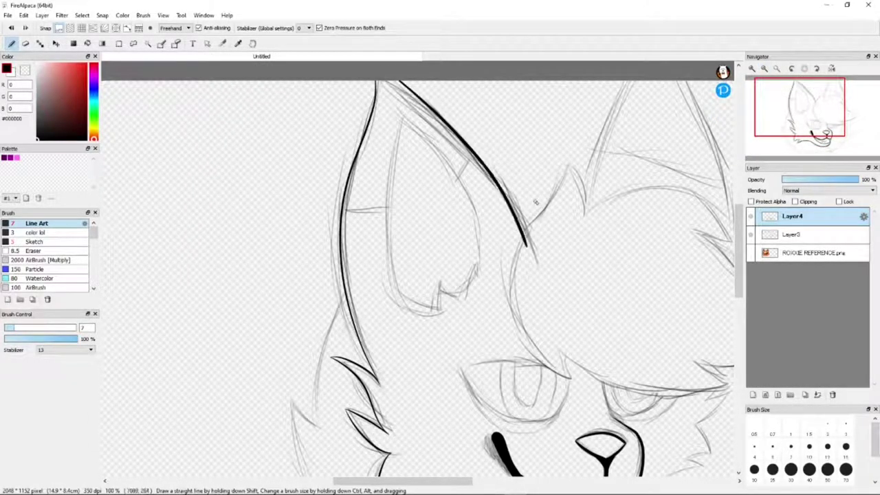
key(ctrl+z)
Ink the near ear's inner outline, including the jagged fur notches at its lower end
mouse_move(402, 115)
mouse_down()
mouse_move(420, 311)
mouse_move(440, 313)
mouse_up()
key(ctrl+z)
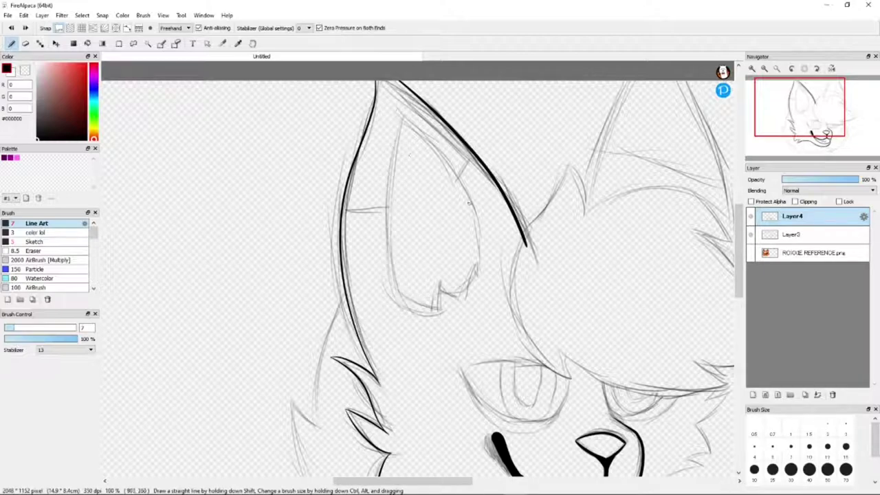
drag(402, 120, 444, 311)
key(ctrl+z)
drag(402, 117, 447, 310)
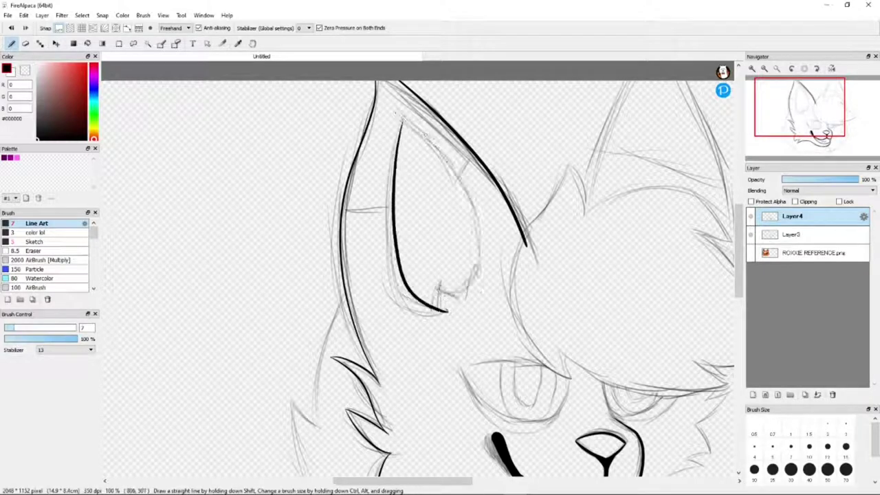
mouse_move(472, 243)
mouse_down()
mouse_move(400, 119)
mouse_move(477, 211)
mouse_up()
key(ctrl+z)
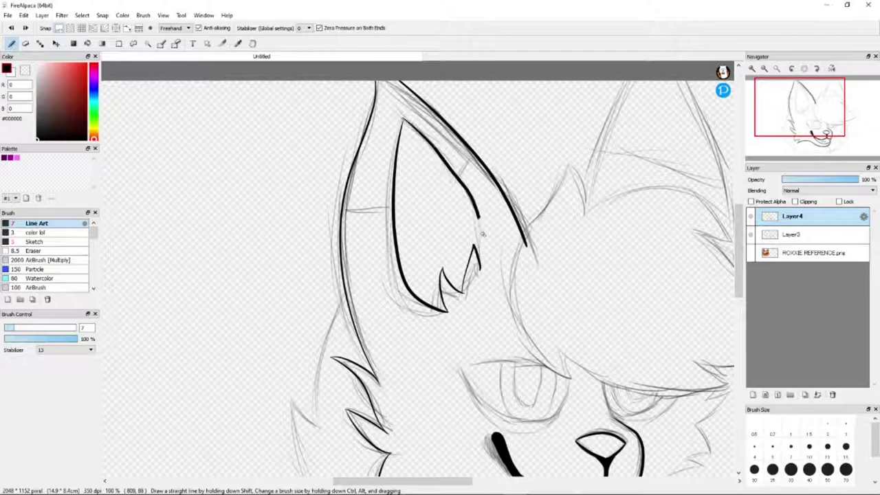
Ink the full outline of the swept hair fringe with its pointed tufts, joining it to the near ear
scroll(454, 473, right, 5)
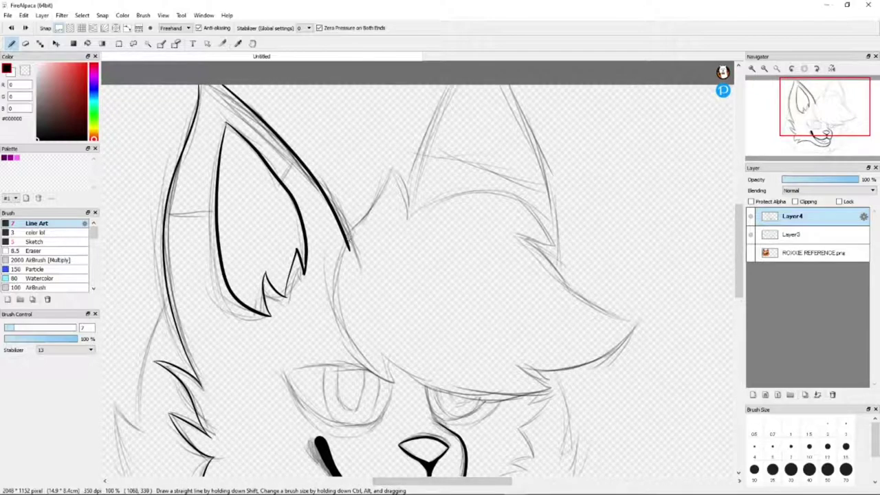
drag(410, 205, 522, 240)
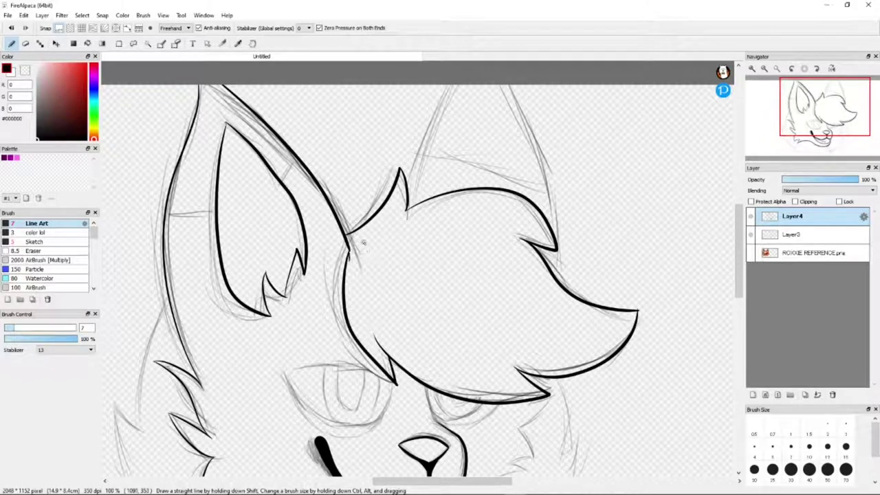
scroll(222, 237, up, 3)
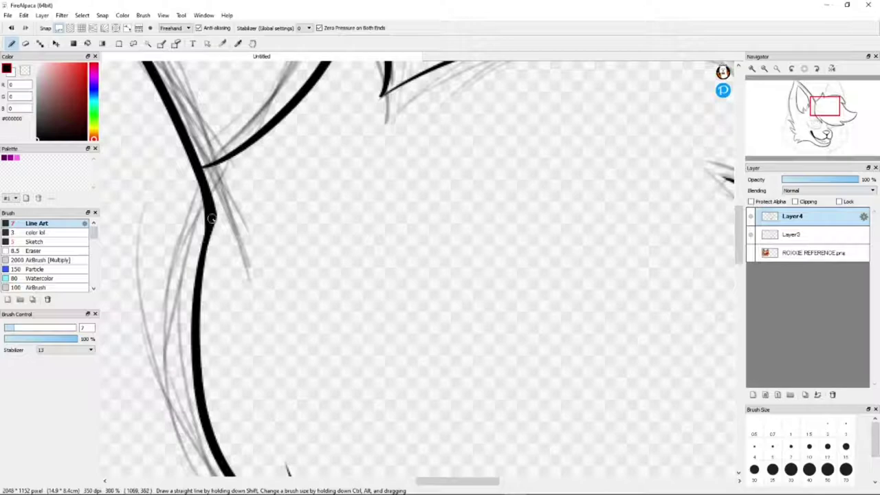
Ink both sides of the far ear behind the hair
scroll(211, 213, down, 3)
scroll(308, 272, up, 1)
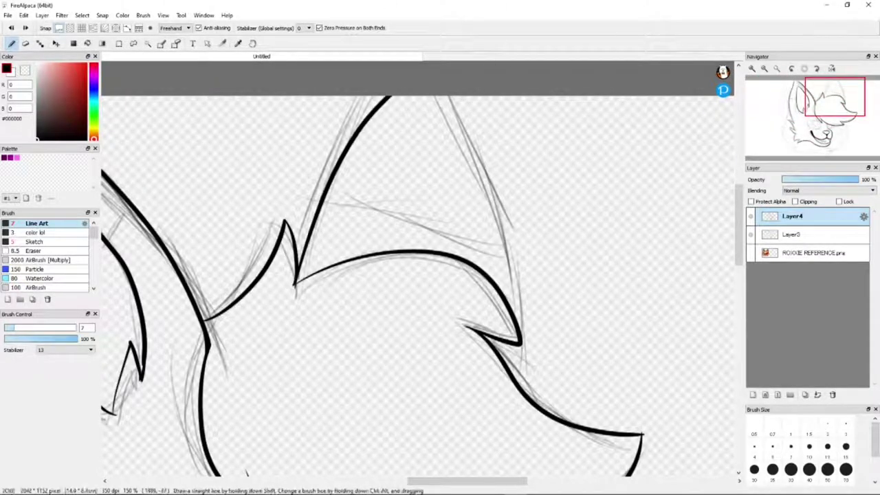
scroll(432, 124, down, 3)
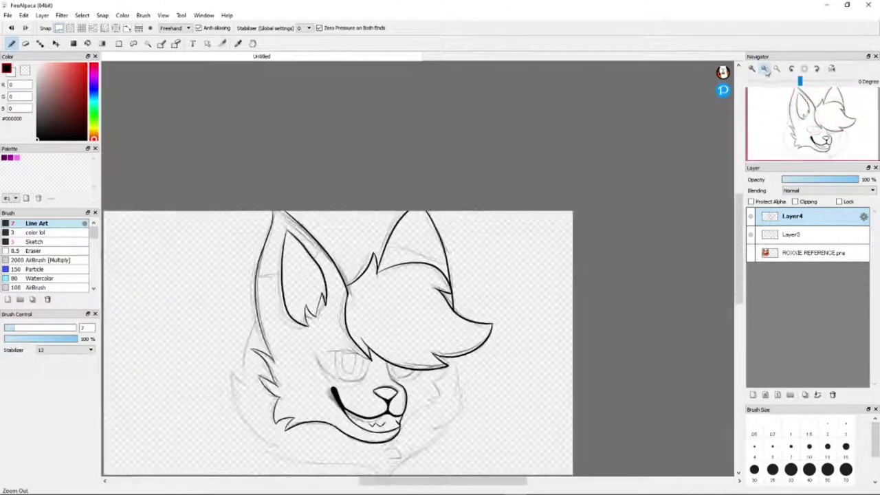
scroll(429, 148, up, 2)
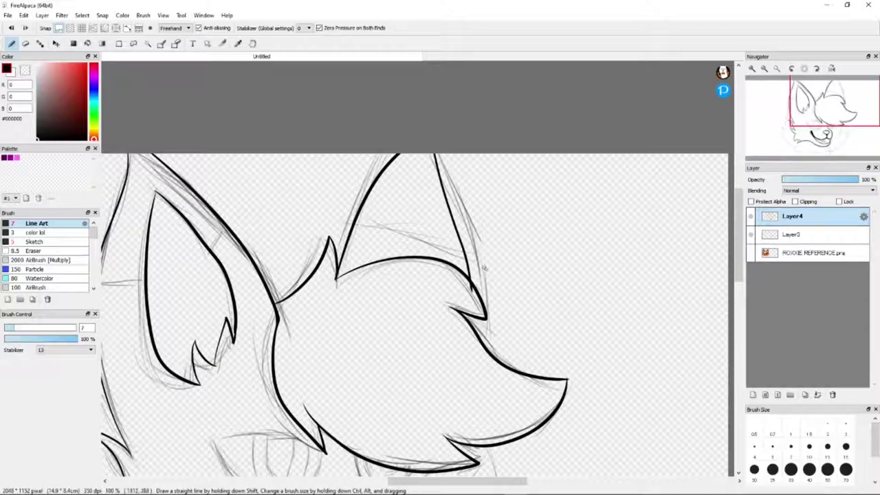
click(764, 68)
click(751, 68)
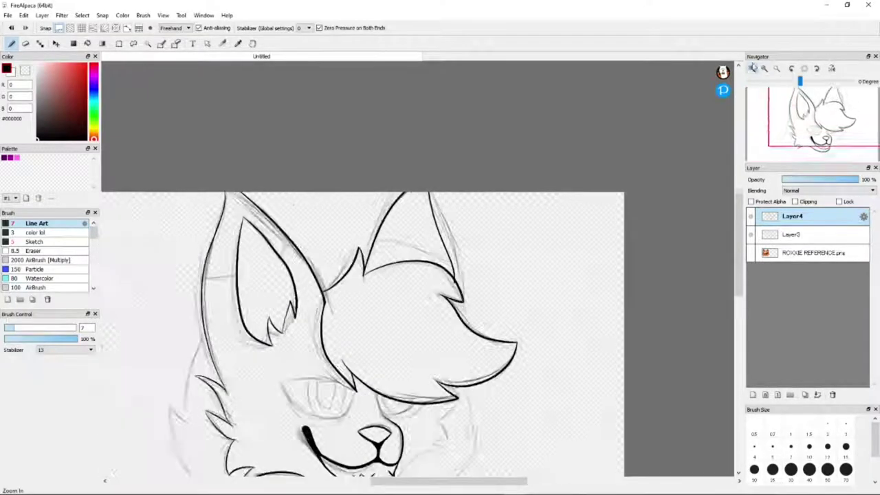
Ink the far cheek's jagged fur outline from the chin up to the hair fringe
scroll(639, 344, up, 5)
scroll(639, 343, down, 5)
scroll(693, 217, up, 2)
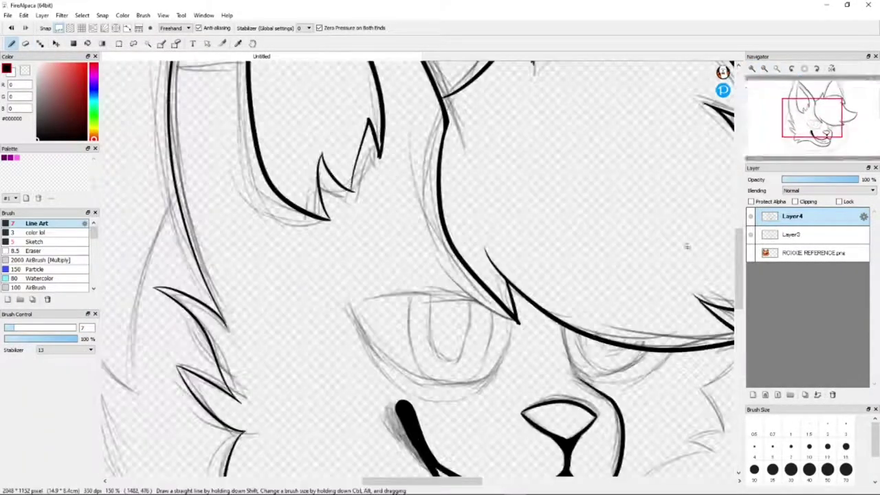
click(829, 144)
drag(421, 237, 474, 191)
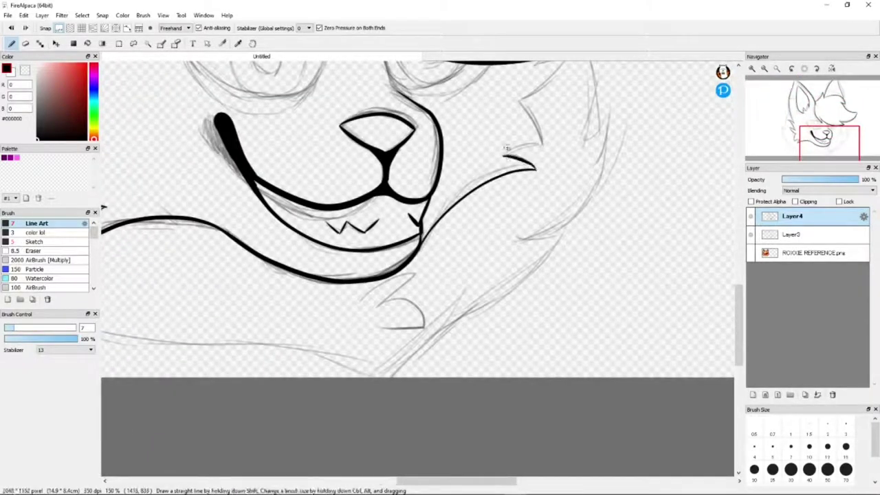
drag(555, 142, 521, 100)
scroll(520, 100, up, 5)
drag(521, 241, 574, 191)
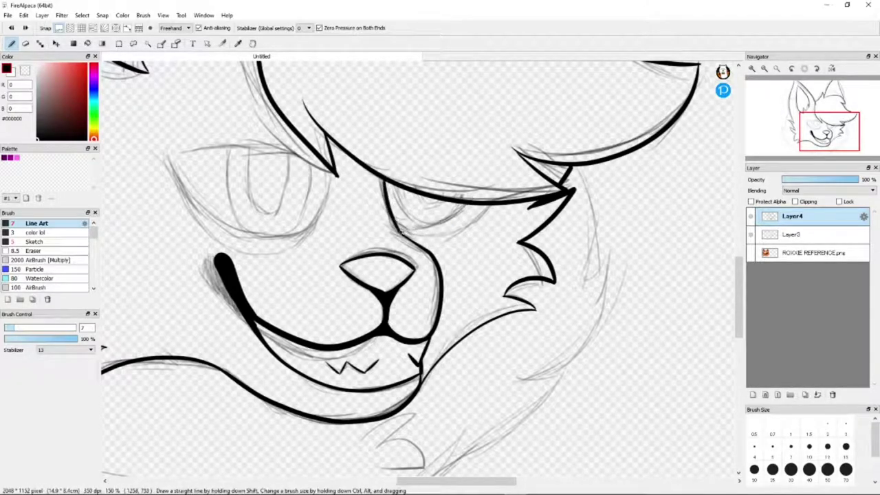
Ink both eyes with their lids, irises and pupils, tucking the far eye under the hair fringe
key(ctrl+z)
mouse_move(333, 172)
mouse_down()
mouse_move(160, 144)
mouse_move(312, 142)
mouse_up()
drag(230, 141, 305, 144)
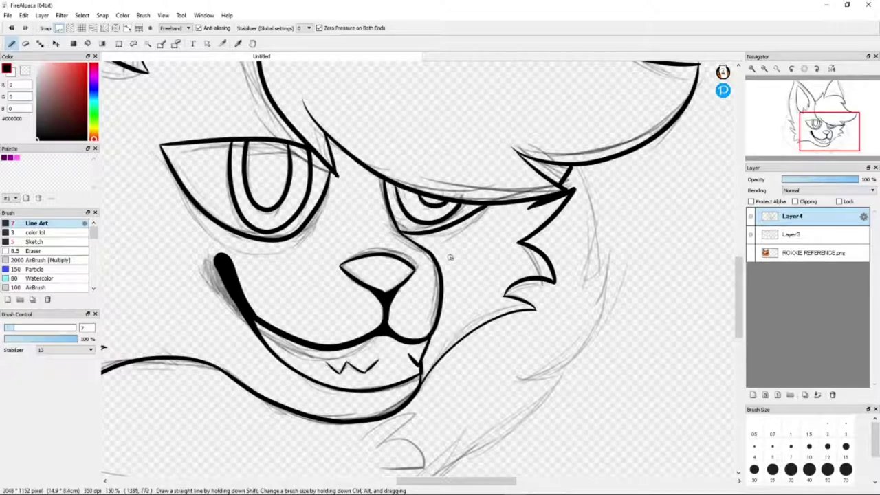
Ink the pointed neck ruff outline around the head and the small fur tufts beneath the chin
scroll(451, 257, down, 4)
scroll(302, 233, up, 3)
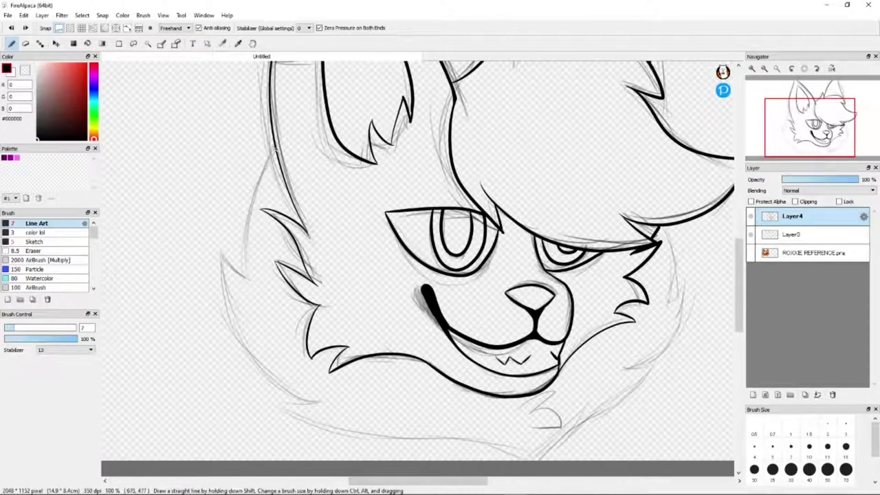
mouse_move(222, 252)
mouse_down()
mouse_move(297, 401)
mouse_move(531, 456)
mouse_move(653, 363)
mouse_up()
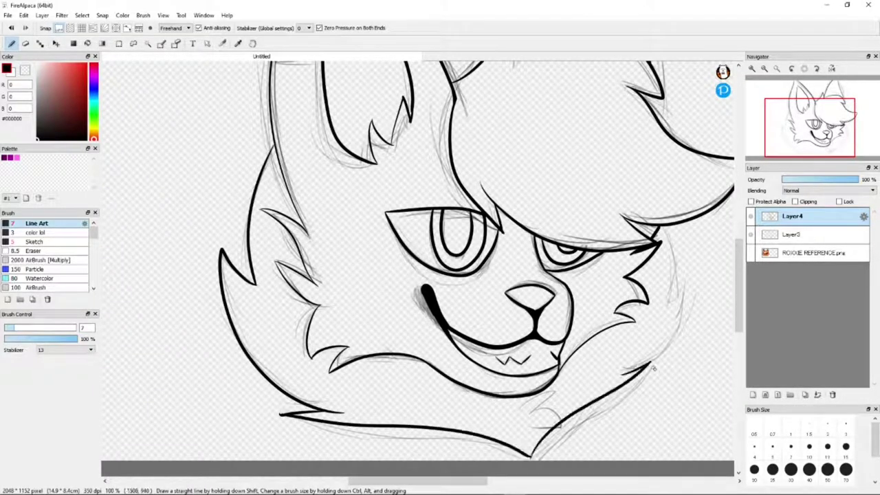
drag(557, 391, 513, 414)
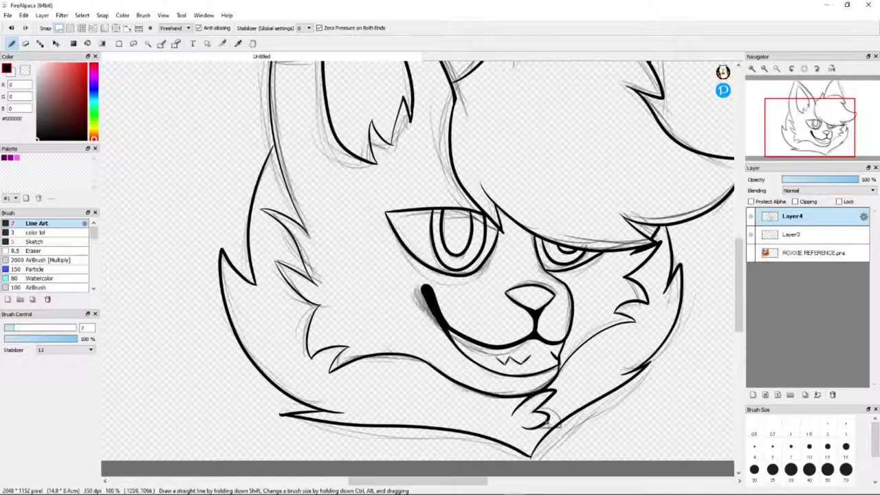
Hide the Layer3 sketch, then select and show the ROXXIE REFERENCE.png layer alongside the line art
scroll(686, 392, down, 3)
scroll(692, 379, up, 1)
key(alt+Tab)
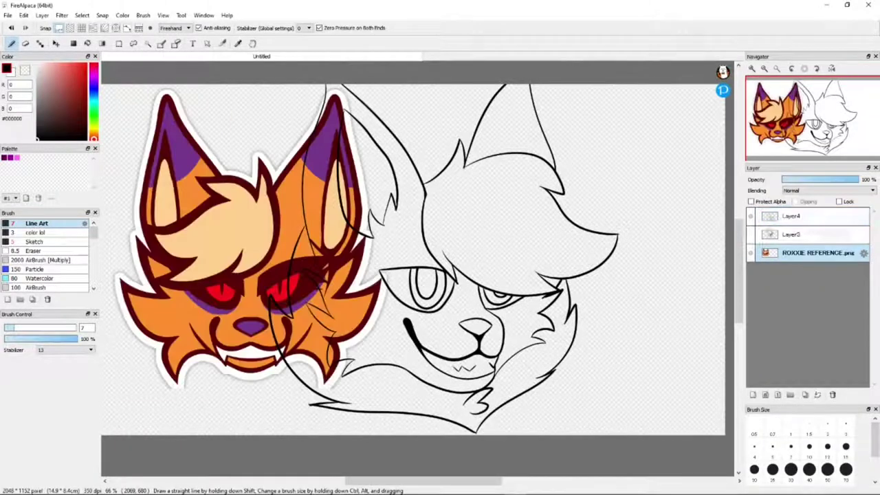
Add a new layer beneath the line art and paint swatches of the reference's orange, purple, cream, red and dark maroon beside the head
click(753, 394)
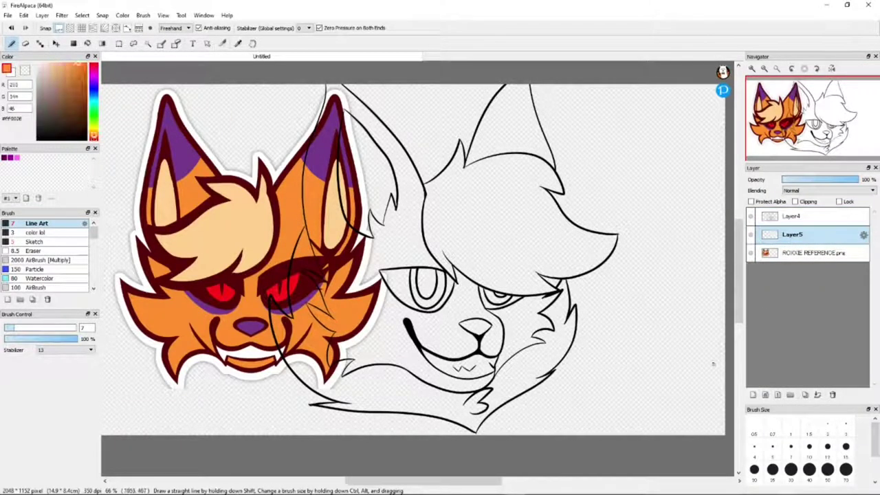
drag(629, 141, 652, 181)
click(9, 157)
click(59, 66)
drag(664, 130, 694, 162)
click(82, 64)
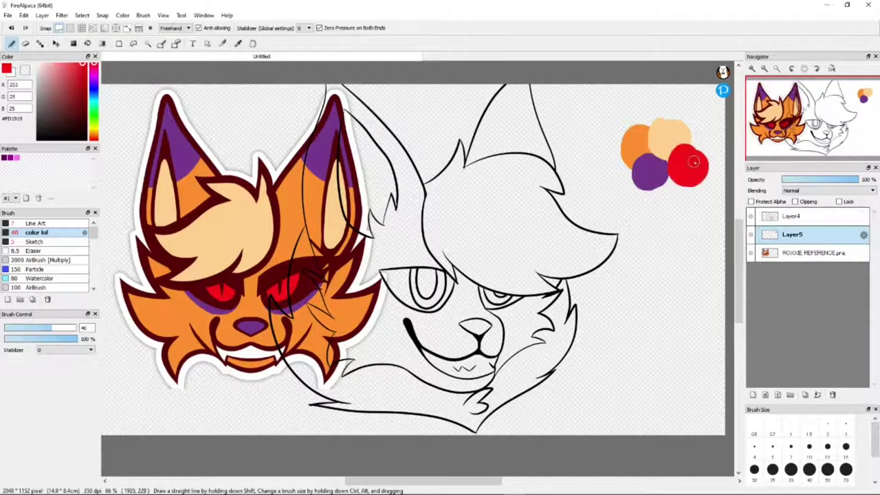
alt+click(280, 274)
drag(635, 101, 657, 114)
Add a clipping layer above the line art and cover it with dark maroon using a size 2000 brush
click(753, 395)
click(795, 202)
scroll(853, 470, down, 1)
click(845, 480)
drag(815, 406, 815, 330)
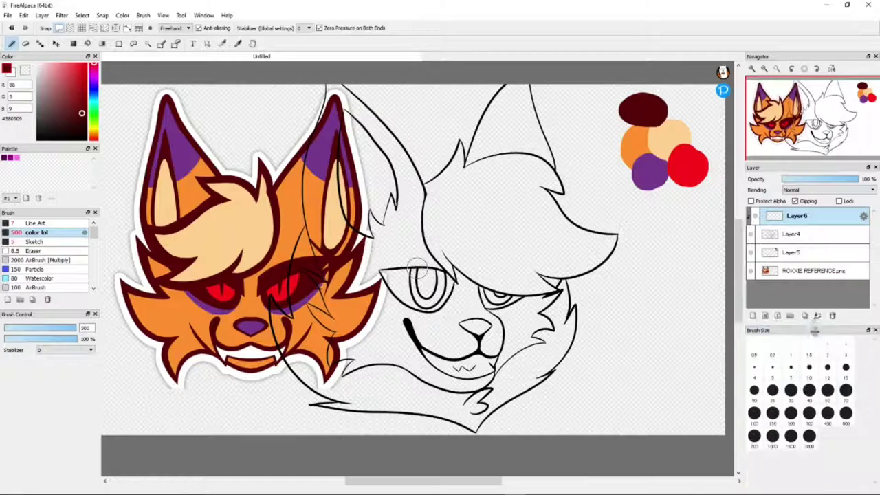
click(809, 468)
drag(418, 261, 330, 275)
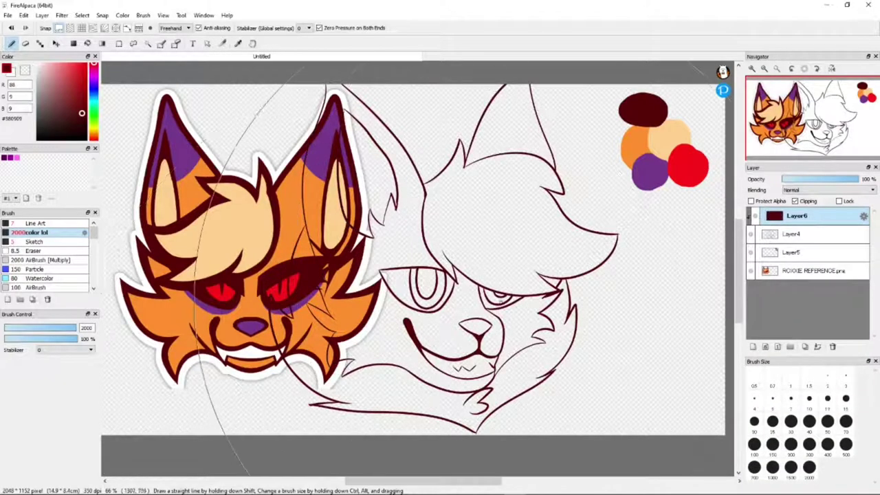
Hide the maroon clipping layer, select Layer4 with the Line Art brush and sample black from the near eye's outline
click(750, 216)
click(790, 234)
click(35, 223)
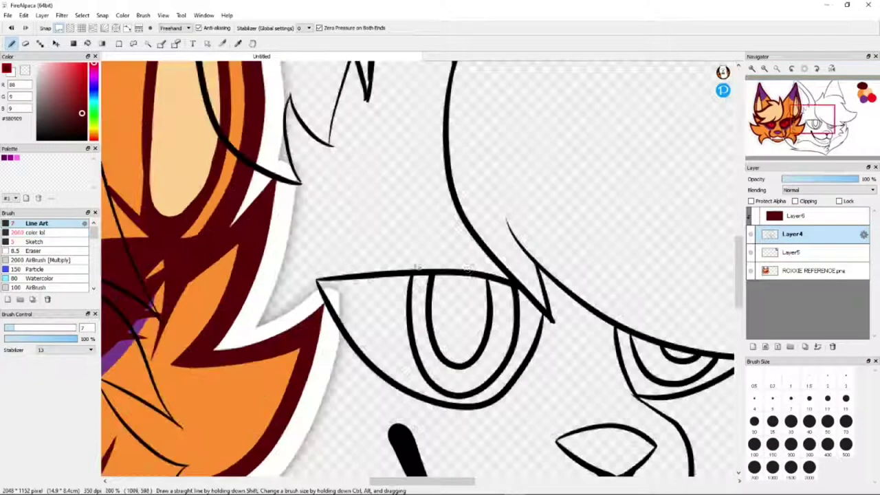
scroll(473, 272, up, 3)
drag(523, 279, 335, 240)
key(ctrl+z)
alt+click(515, 300)
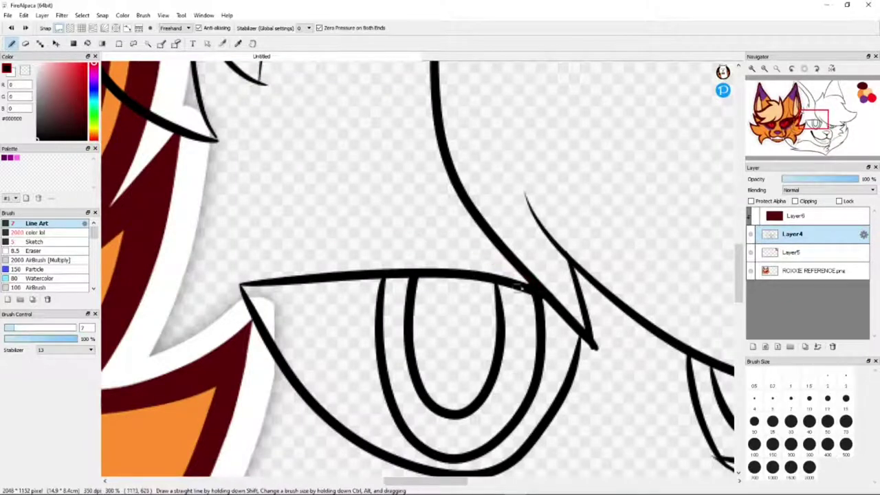
drag(528, 277, 242, 296)
key(ctrl+z)
mouse_move(283, 269)
mouse_down()
mouse_move(158, 261)
mouse_move(217, 294)
mouse_up()
drag(150, 320, 331, 319)
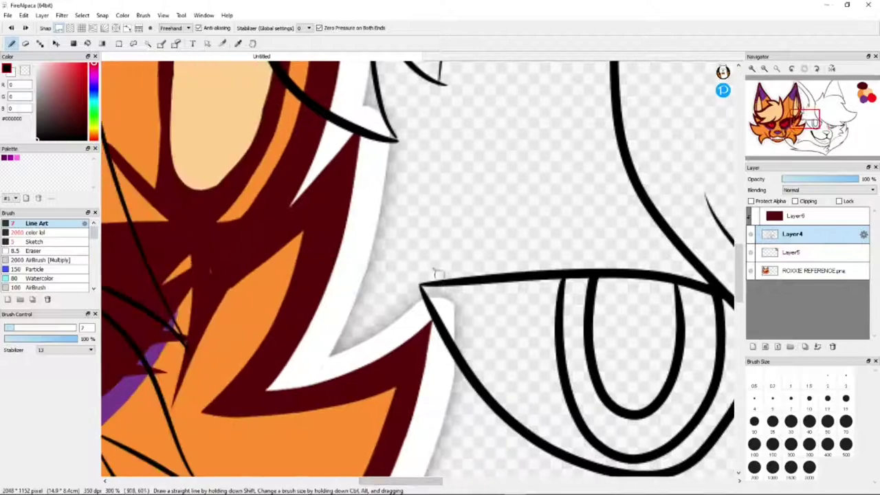
key(ctrl+z)
Ink a pointed, two-pronged eyeliner wing at the near eye's outer corner and a thin line above its upper lid
drag(436, 270, 318, 260)
drag(318, 260, 396, 291)
drag(284, 272, 425, 334)
key(ctrl+z)
key(ctrl+z)
drag(286, 274, 461, 367)
drag(439, 485, 463, 486)
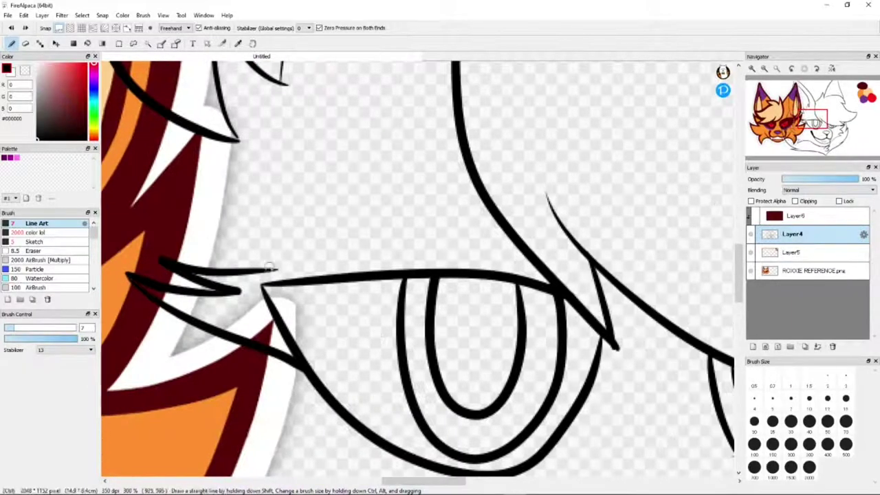
drag(249, 273, 544, 277)
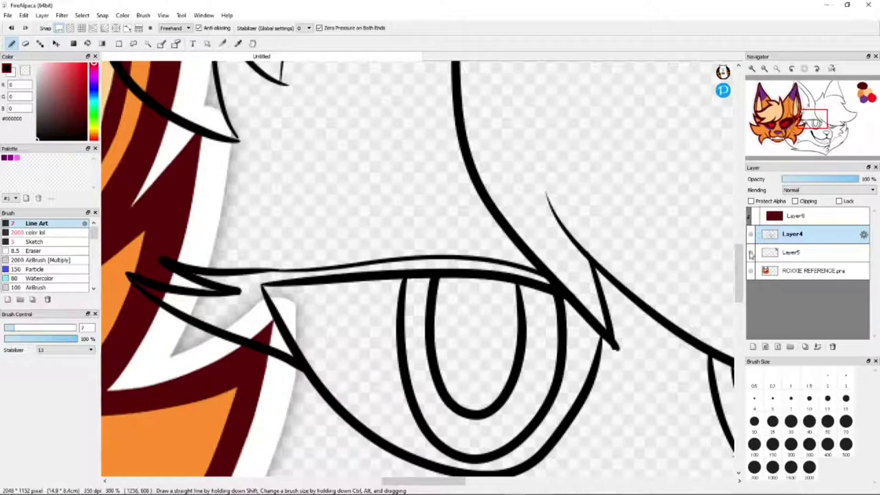
Hide the reference and bucket fill both eyes' pupils, surrounds and the eyeliner wing black, leaving the iris rings empty
click(764, 68)
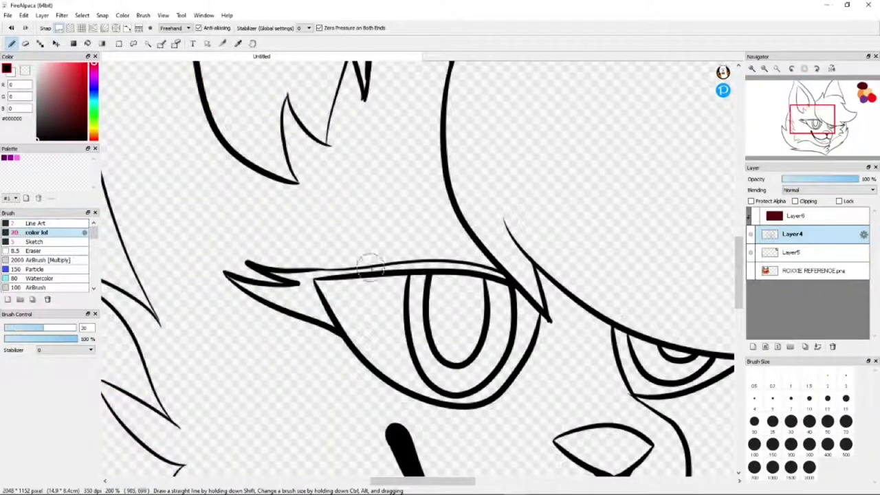
key(ctrl+z)
key(g)
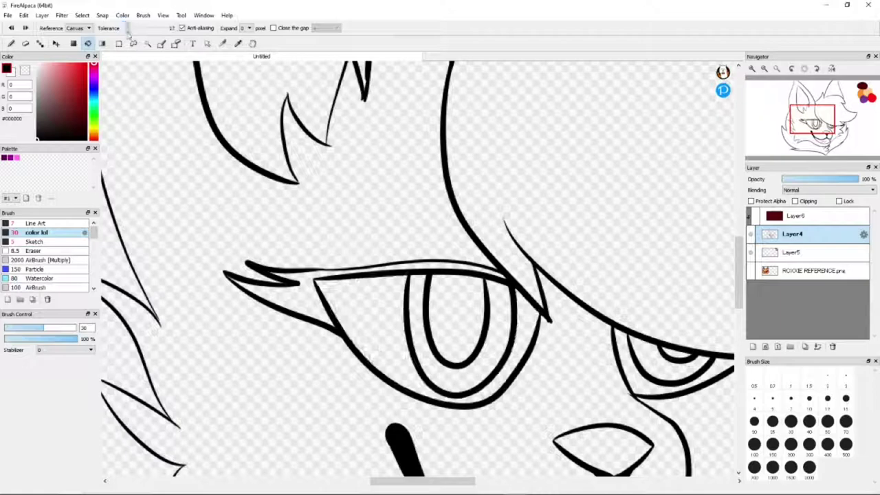
click(385, 323)
click(343, 306)
drag(343, 306, 199, 306)
click(317, 324)
click(521, 363)
Paint over the thin gaps left in both eyes' black fill with the size 30 color lol brush
key(b)
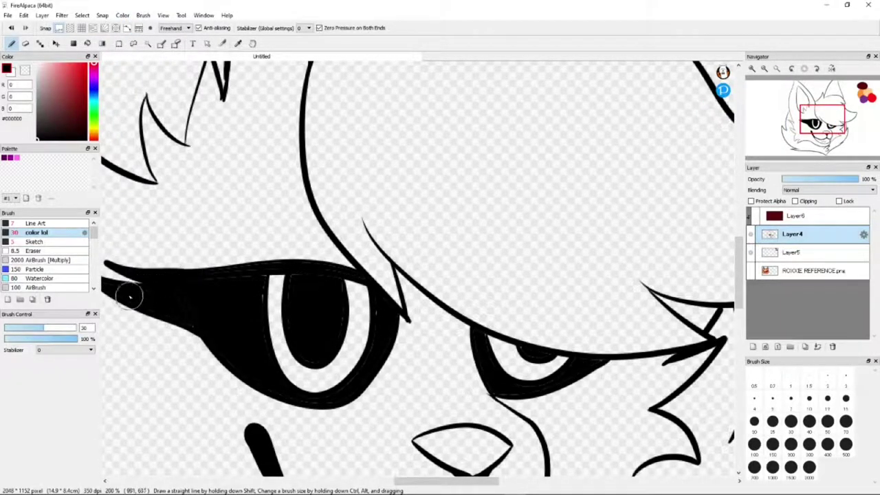
drag(94, 282, 209, 282)
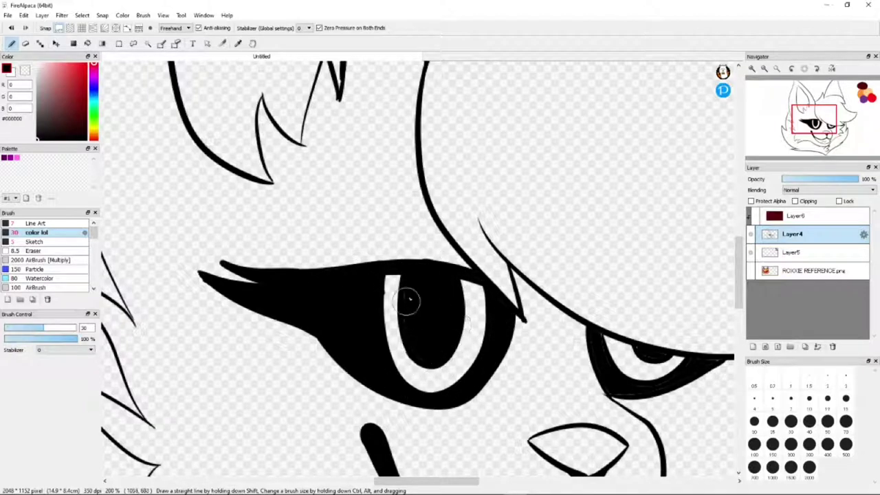
scroll(462, 392, right, 3)
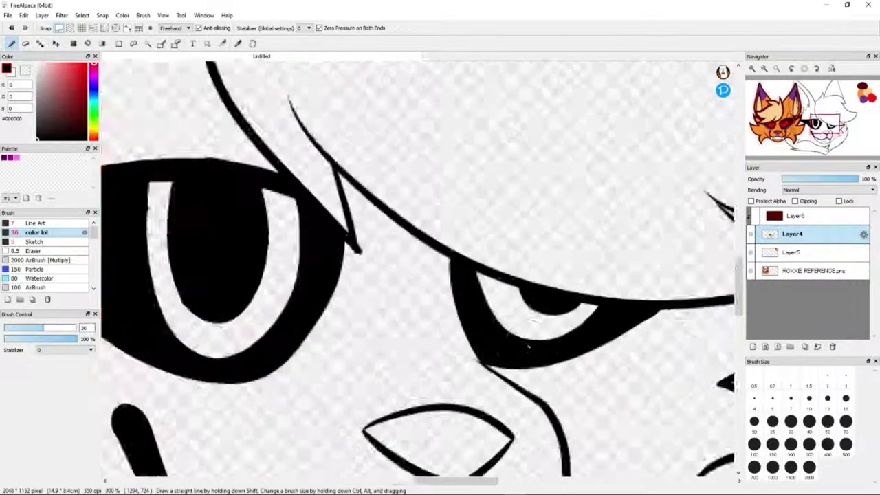
scroll(529, 346, up, 1)
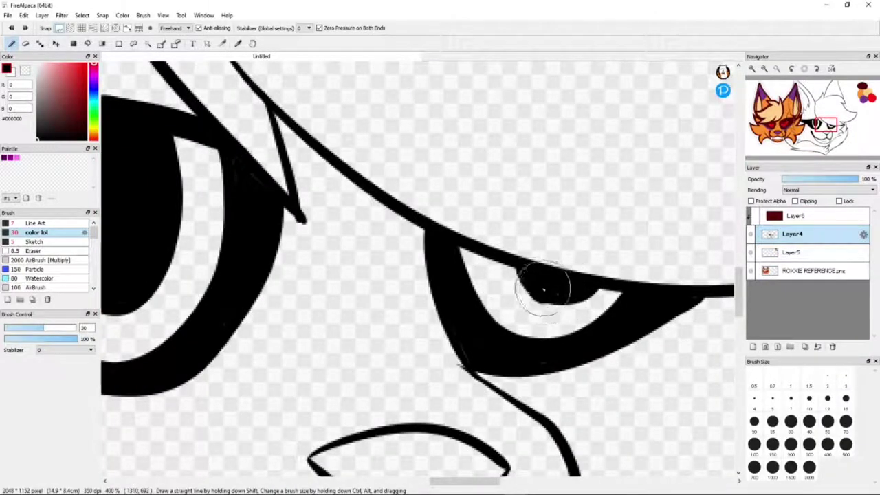
Reshape the far eye by widening its pupil toward the inner corner, trimming the outer edge and repainting the lower rim
mouse_move(550, 292)
mouse_down()
mouse_move(498, 257)
mouse_move(497, 246)
mouse_move(559, 285)
mouse_move(489, 258)
mouse_move(500, 268)
mouse_up()
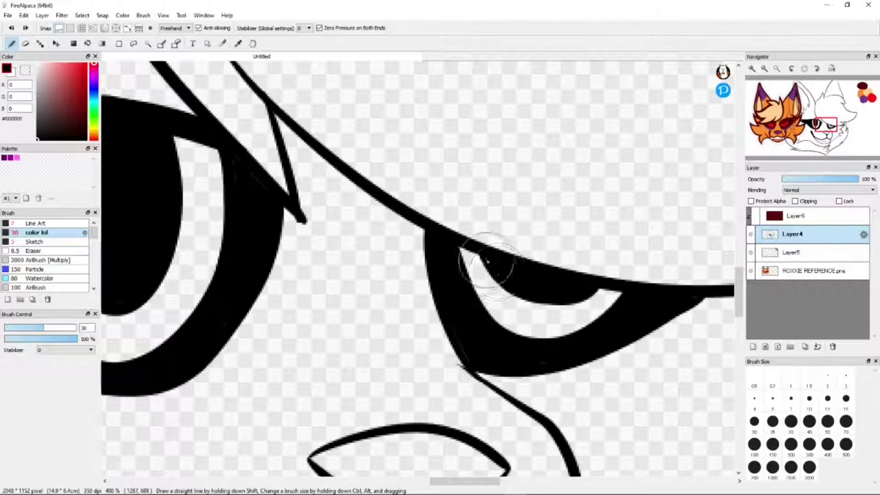
key(e)
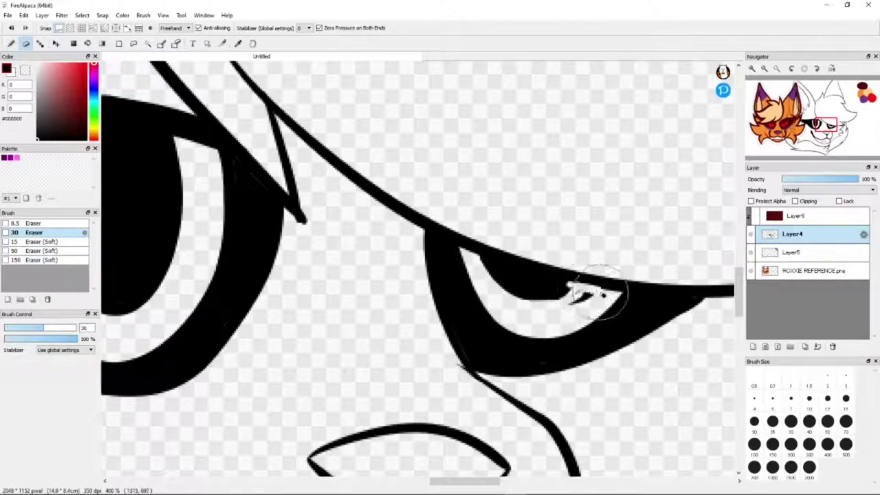
key(b)
drag(608, 296, 550, 337)
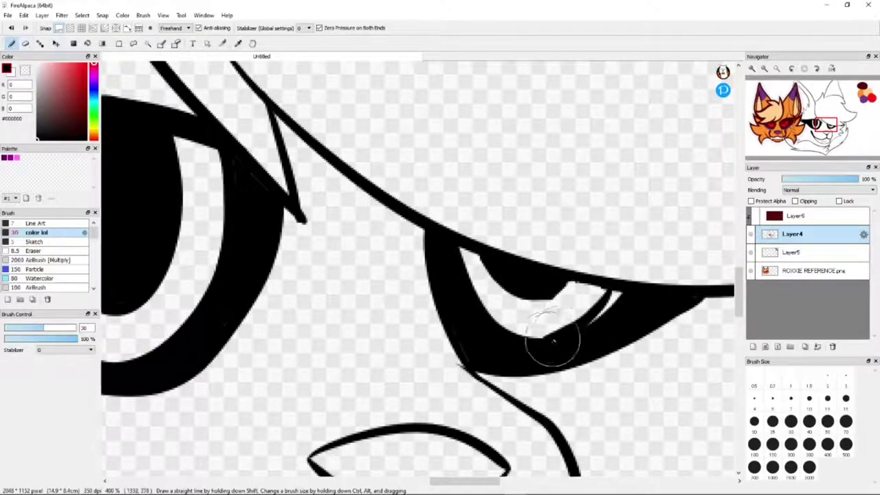
mouse_move(621, 295)
mouse_down()
mouse_move(551, 267)
mouse_move(621, 294)
mouse_up()
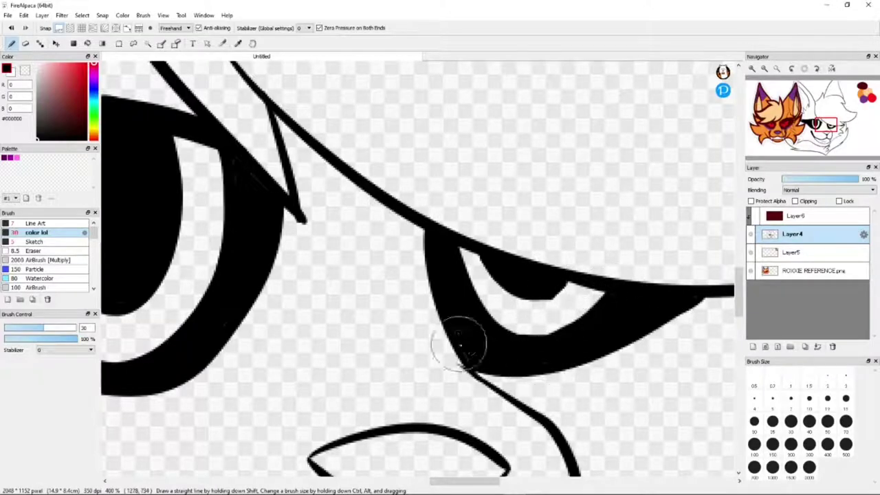
Show the maroon clipping layer again and add a layer named "color" directly above the swatch layer
scroll(660, 271, down, 5)
scroll(639, 278, up, 1)
scroll(622, 288, down, 1)
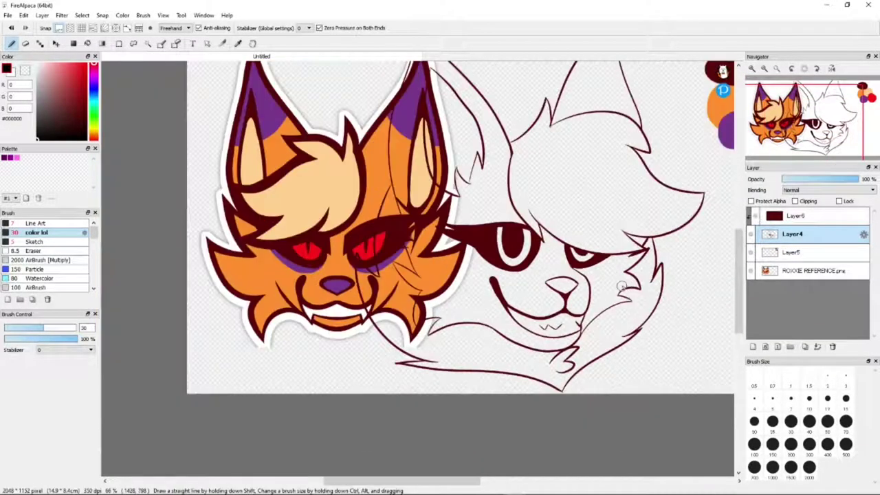
scroll(574, 264, up, 2)
click(791, 253)
key(ctrl+shift+n)
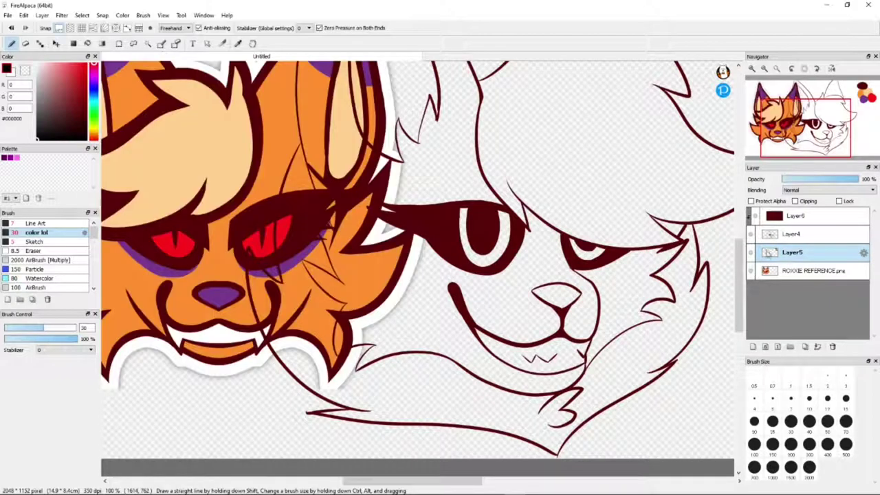
double_click(796, 254)
text(color)
key(Return)
Paint a purple eyeshadow crescent along the near eye's lower lid using the purple swatch colour
scroll(511, 315, down, 3)
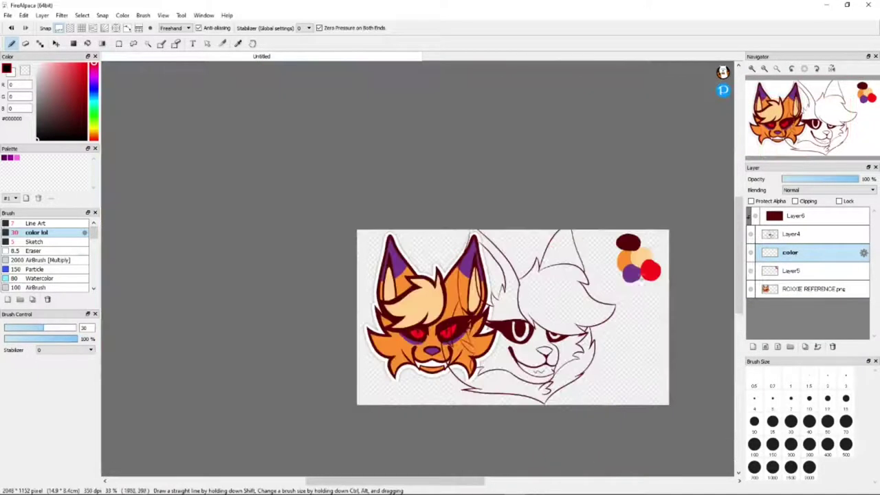
scroll(512, 315, up, 4)
mouse_move(374, 289)
mouse_down()
mouse_move(354, 244)
mouse_move(436, 314)
mouse_up()
key(ctrl+z)
key(ctrl+z)
drag(489, 312, 350, 231)
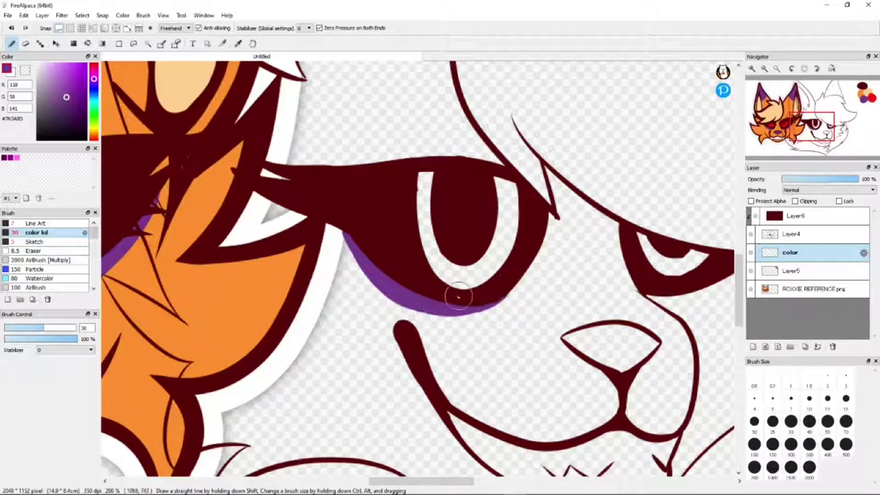
Paint a matching purple crescent beneath the far eye and colour the nose purple
scroll(640, 358, down, 3)
scroll(649, 323, up, 4)
drag(529, 367, 697, 294)
key(ctrl+z)
mouse_move(544, 375)
mouse_down()
mouse_move(642, 355)
mouse_move(666, 328)
mouse_move(601, 359)
mouse_move(675, 317)
mouse_move(574, 371)
mouse_move(636, 348)
mouse_move(544, 366)
mouse_up()
key(ctrl+z)
key(ctrl+z)
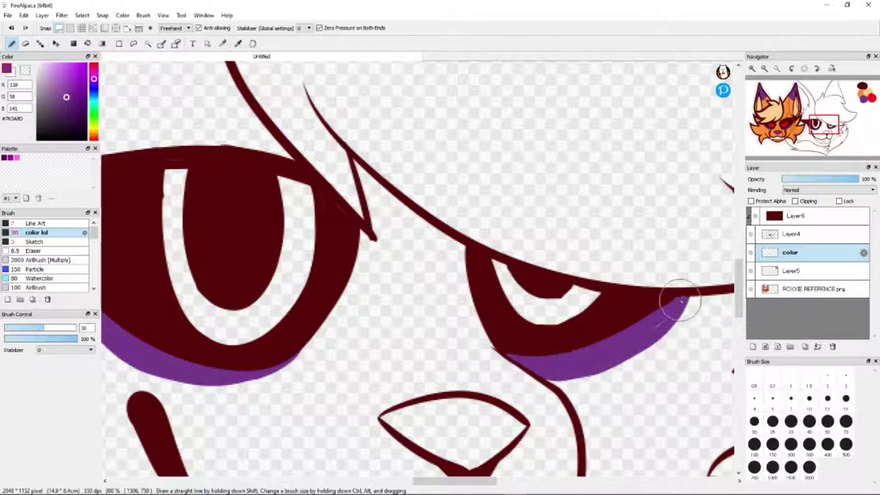
drag(524, 427, 448, 421)
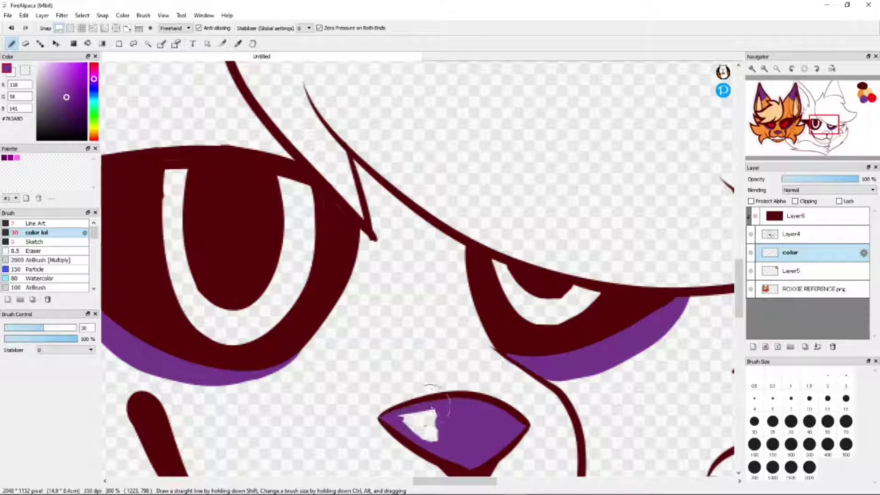
Hide the reference, draw purple boundary lines across both ears and fill the ear tips above them with purple
scroll(434, 412, down, 3)
drag(508, 190, 542, 187)
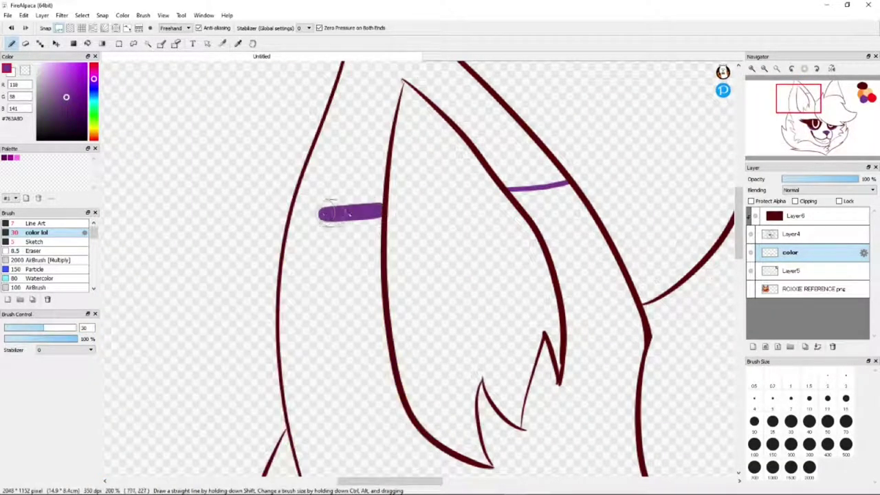
scroll(300, 214, right, 8)
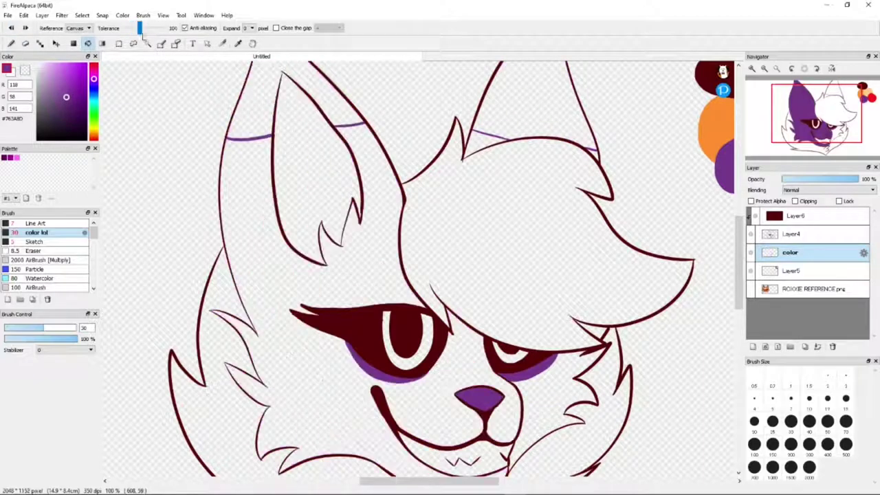
click(296, 96)
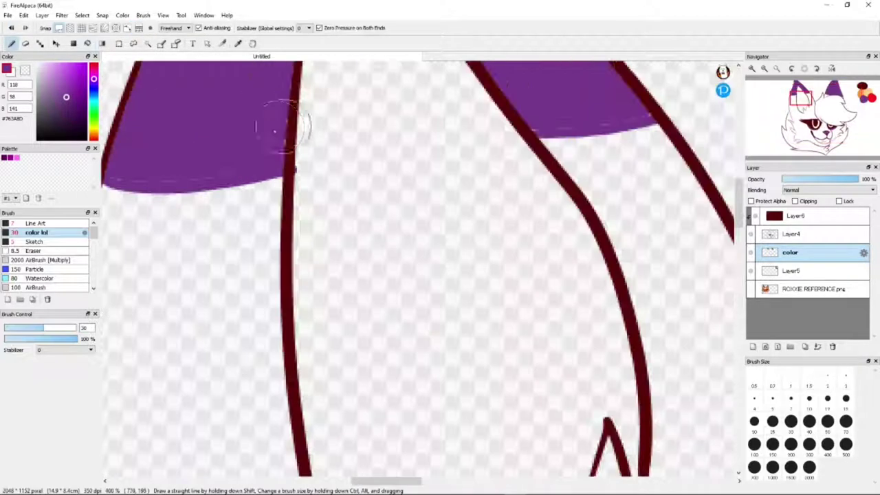
Brush purple over the gaps along the edges of the near ear's tip and around the inner ear point
scroll(222, 153, up, 2)
mouse_move(255, 196)
mouse_down()
mouse_move(403, 197)
mouse_move(386, 197)
mouse_up()
drag(288, 214, 407, 229)
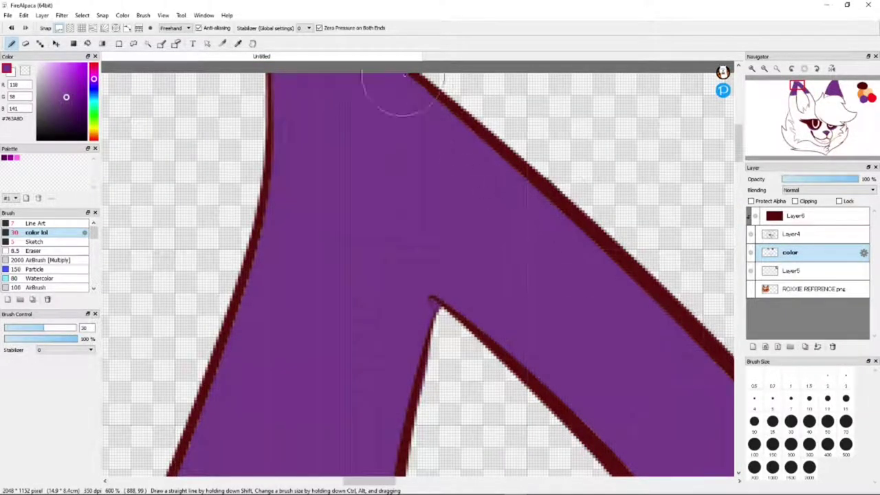
scroll(227, 341, down, 5)
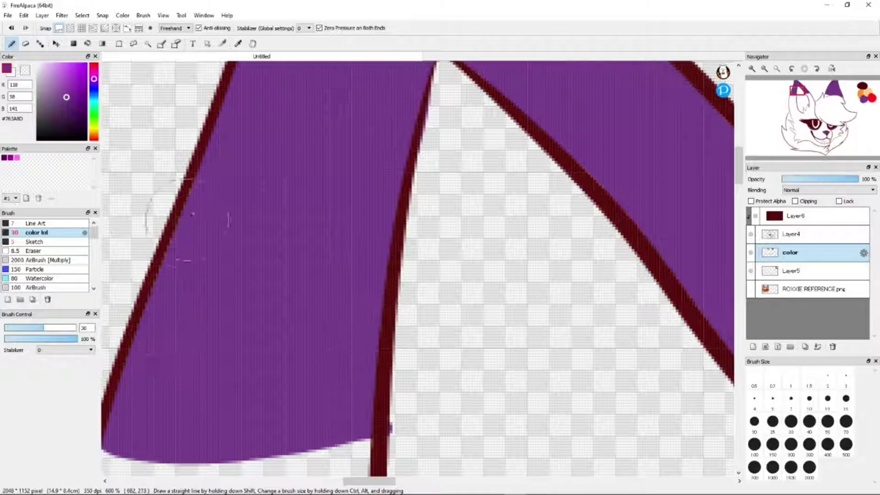
scroll(388, 427, down, 3)
Bucket fill the face, cheeks and the ears below their purple tips with orange #FF902E at tolerance 92
scroll(195, 321, up, 2)
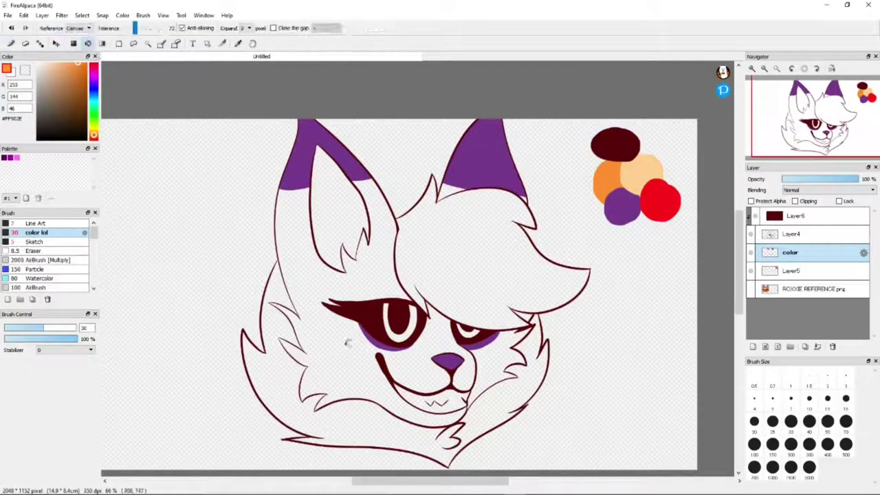
click(348, 343)
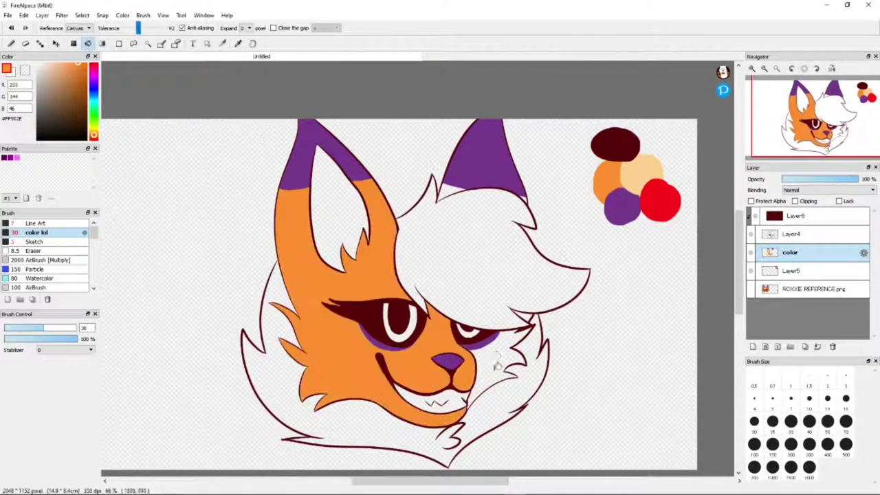
click(752, 289)
click(753, 290)
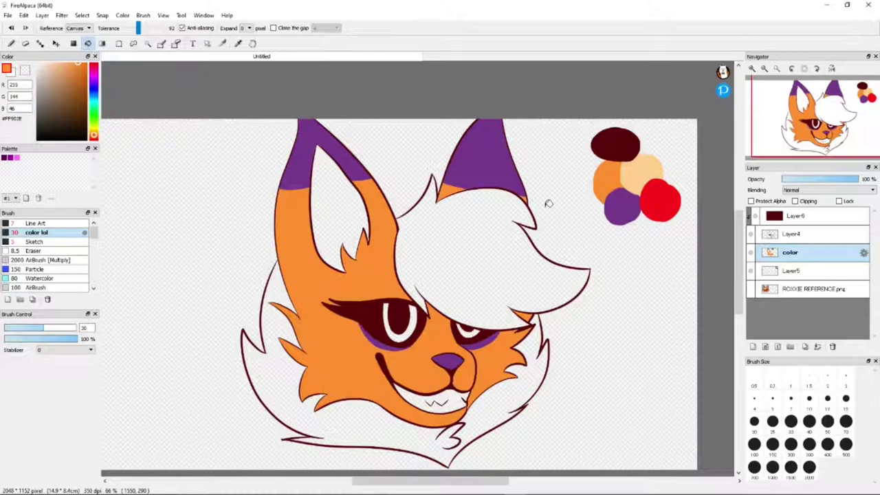
Show the ROXXIE reference, sample white #FFFFFF as the active colour, and hide the reference again
click(752, 289)
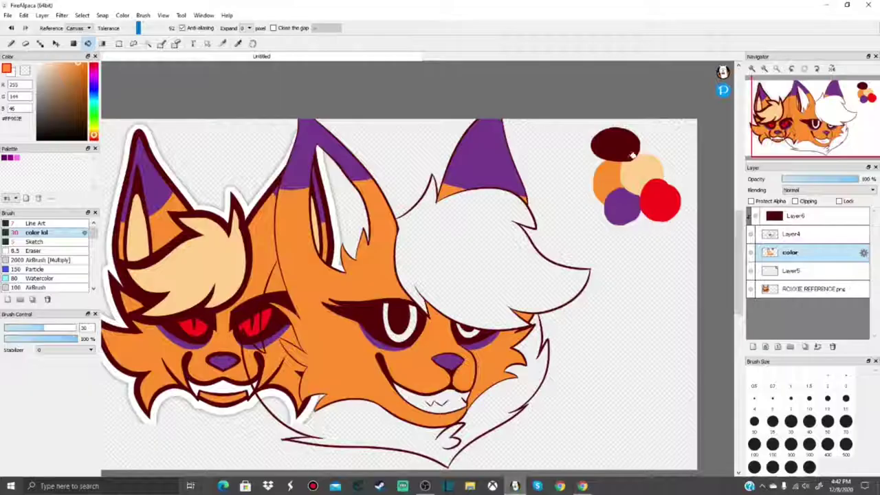
alt+click(632, 156)
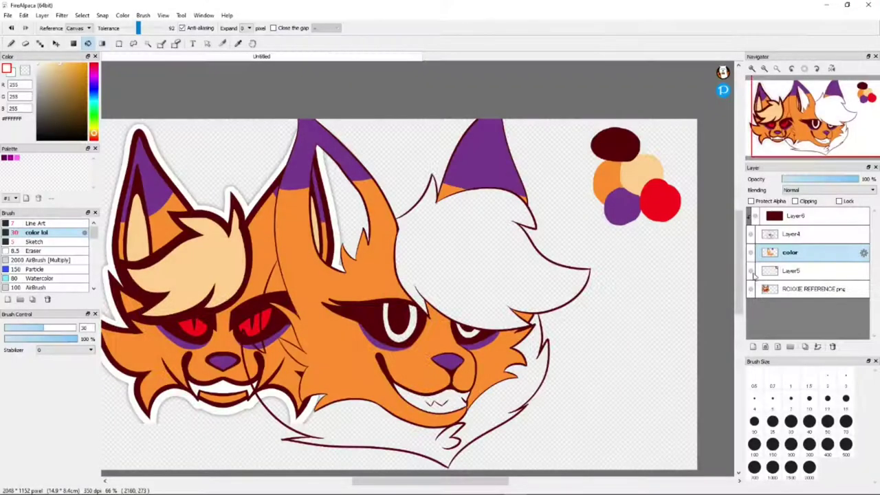
click(752, 289)
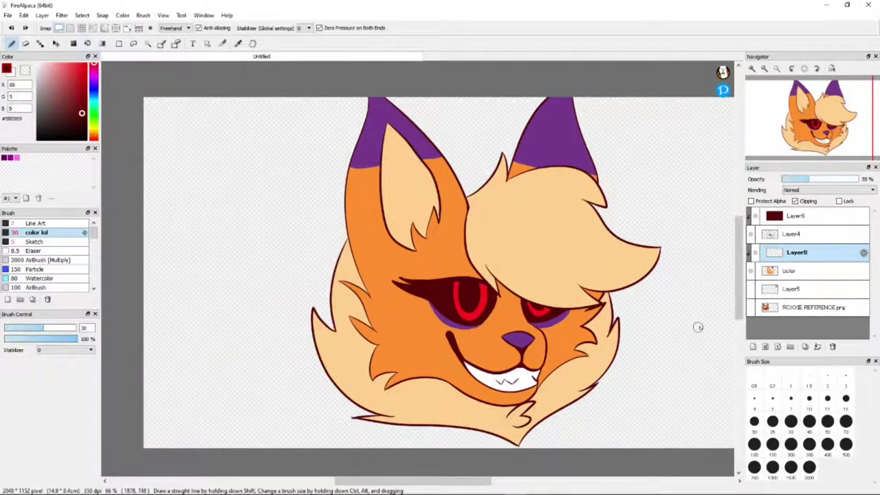
On the clipped shading layer, shade the far iris and paint a dark red shadow along the muzzle's far side, trimming its spill
scroll(362, 309, up, 5)
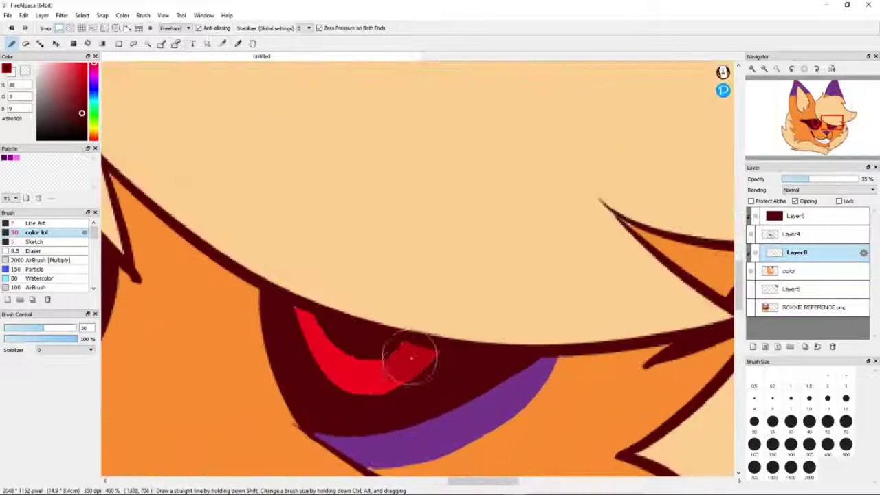
scroll(349, 334, down, 5)
scroll(473, 337, up, 5)
scroll(363, 172, up, 2)
drag(506, 231, 529, 306)
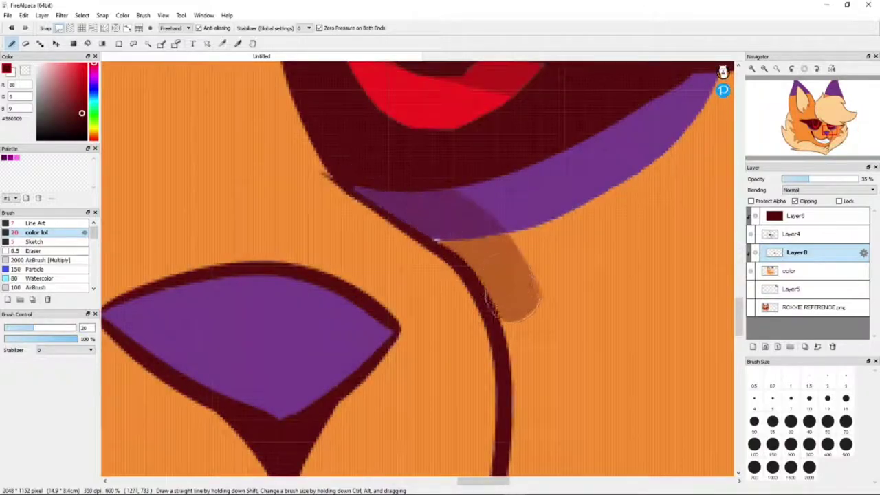
scroll(522, 275, down, 3)
scroll(526, 121, up, 4)
scroll(433, 144, down, 3)
mouse_move(481, 184)
mouse_down()
mouse_move(519, 271)
mouse_move(465, 473)
mouse_up()
key(e)
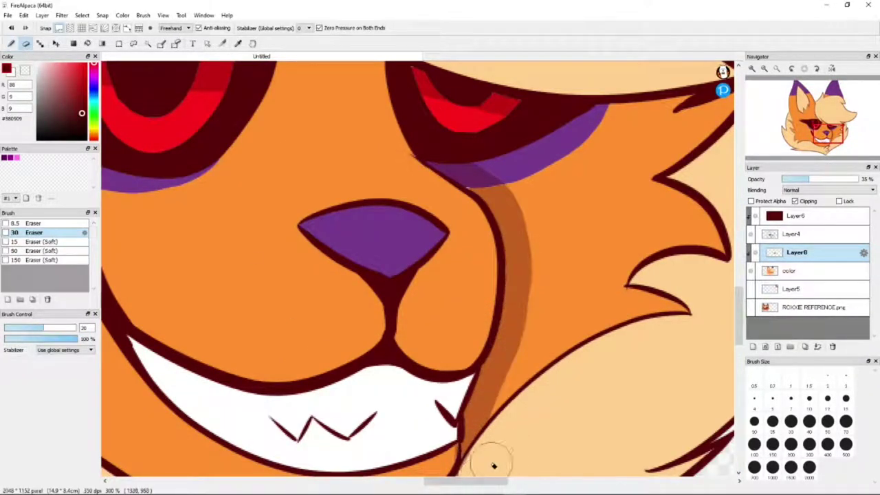
Paint a shadow over the far half of the purple nose with the size 20 brush
key(b)
scroll(371, 226, up, 3)
mouse_move(358, 199)
mouse_down()
mouse_move(346, 141)
mouse_move(274, 150)
mouse_move(309, 254)
mouse_move(291, 190)
mouse_up()
scroll(180, 181, down, 5)
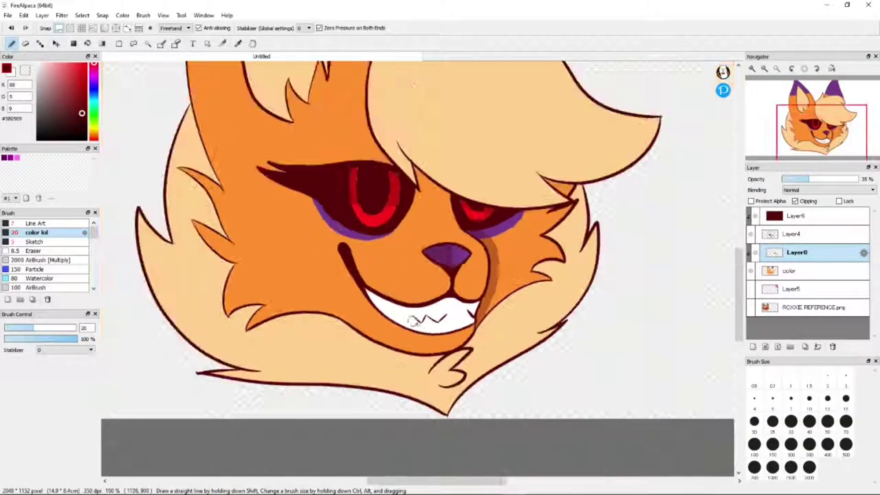
Shade around the fur tuft beneath the chin and trim the excess with a size 4 eraser
scroll(385, 344, up, 4)
drag(351, 347, 440, 251)
mouse_move(543, 213)
mouse_down()
mouse_move(634, 205)
mouse_move(506, 323)
mouse_move(554, 378)
mouse_move(381, 395)
mouse_up()
key(e)
mouse_move(371, 296)
mouse_down()
mouse_move(364, 337)
mouse_move(440, 385)
mouse_move(585, 405)
mouse_move(413, 472)
mouse_up()
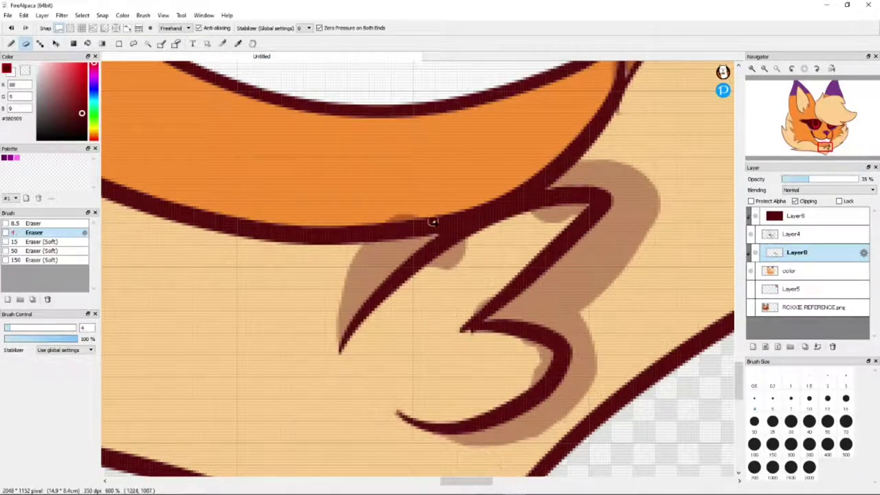
scroll(545, 213, down, 5)
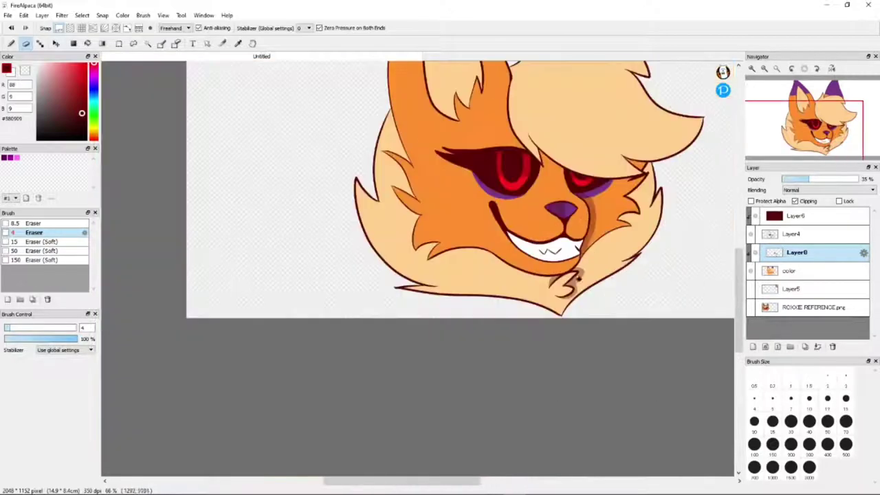
Paint a thin size 5 shadow beneath the zigzag tooth line and clean its ends with the eraser
scroll(529, 207, up, 6)
key(b)
click(780, 405)
mouse_move(574, 241)
mouse_down()
mouse_move(527, 316)
mouse_move(500, 337)
mouse_up()
mouse_move(574, 235)
mouse_down()
mouse_move(550, 275)
mouse_move(467, 312)
mouse_up()
mouse_move(504, 335)
mouse_down()
mouse_move(403, 276)
mouse_move(368, 338)
mouse_up()
mouse_move(411, 275)
mouse_down()
mouse_move(345, 352)
mouse_move(283, 260)
mouse_up()
key(e)
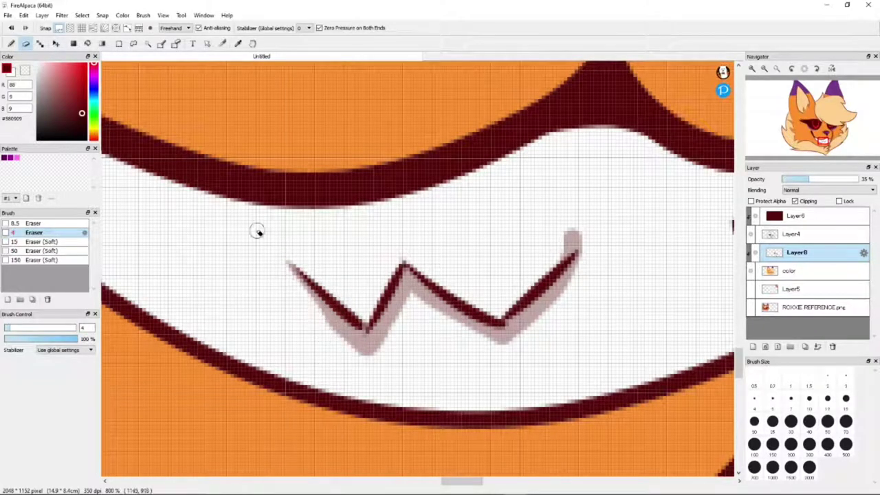
Shade the short tooth line at the mouth's far corner and lower the shading layer's opacity to 26%
scroll(588, 221, down, 5)
scroll(525, 255, up, 6)
key(b)
drag(550, 210, 636, 335)
scroll(624, 372, down, 5)
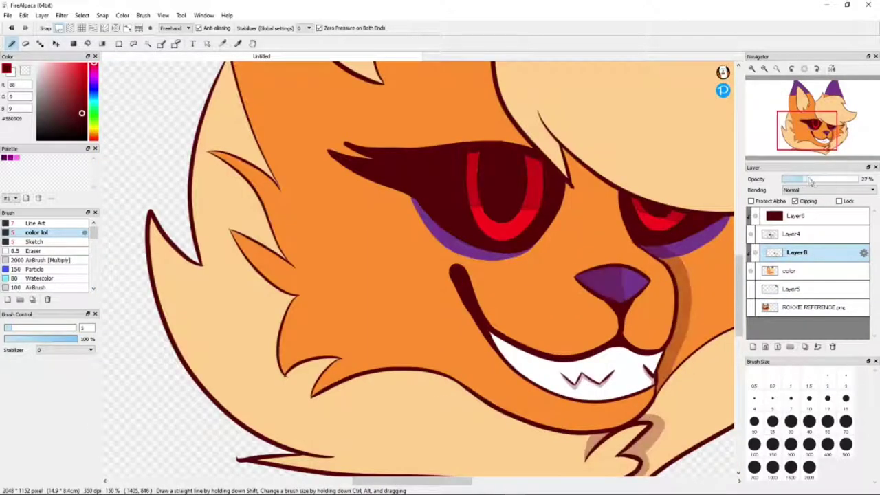
scroll(625, 372, down, 2)
scroll(624, 372, up, 1)
Paint size 30 shadows along the jawline and around the near cheek's orange fur tufts up to the ear
scroll(616, 357, up, 3)
mouse_move(631, 294)
mouse_down()
mouse_move(498, 302)
mouse_move(239, 225)
mouse_move(519, 306)
mouse_move(385, 230)
mouse_move(234, 265)
mouse_move(200, 220)
mouse_move(193, 180)
mouse_move(296, 413)
mouse_up()
key(ctrl+z)
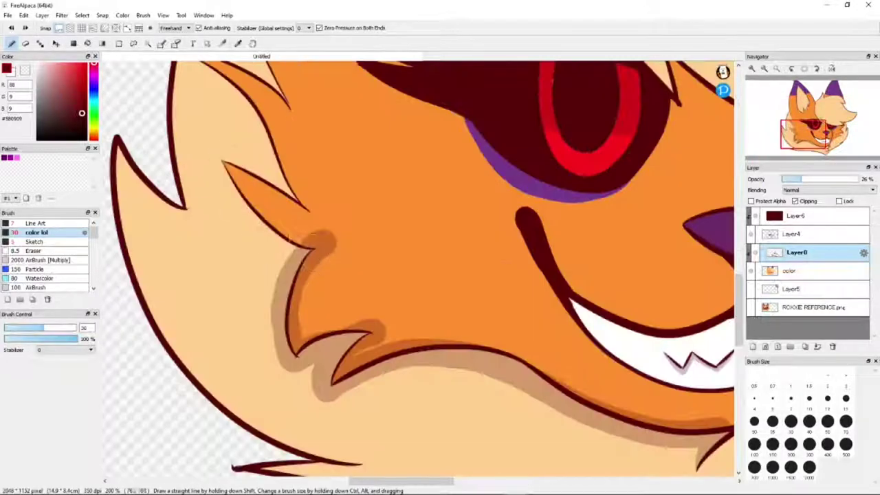
drag(233, 165, 317, 254)
scroll(275, 206, down, 3)
scroll(275, 206, up, 3)
scroll(272, 195, up, 3)
Erase the shadow spilling onto the orange along the near cheek's upper edge with a size 20 eraser
key(e)
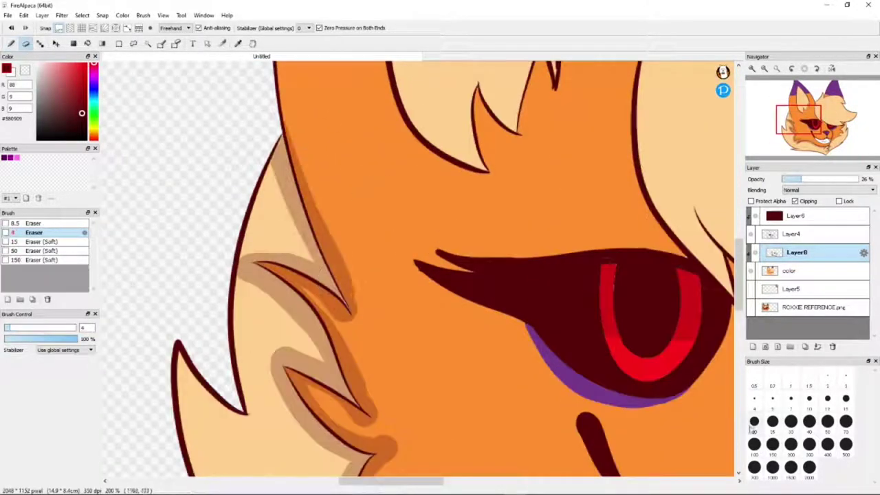
scroll(349, 277, up, 2)
mouse_move(370, 365)
mouse_down()
mouse_move(302, 216)
mouse_move(338, 204)
mouse_up()
scroll(337, 204, down, 3)
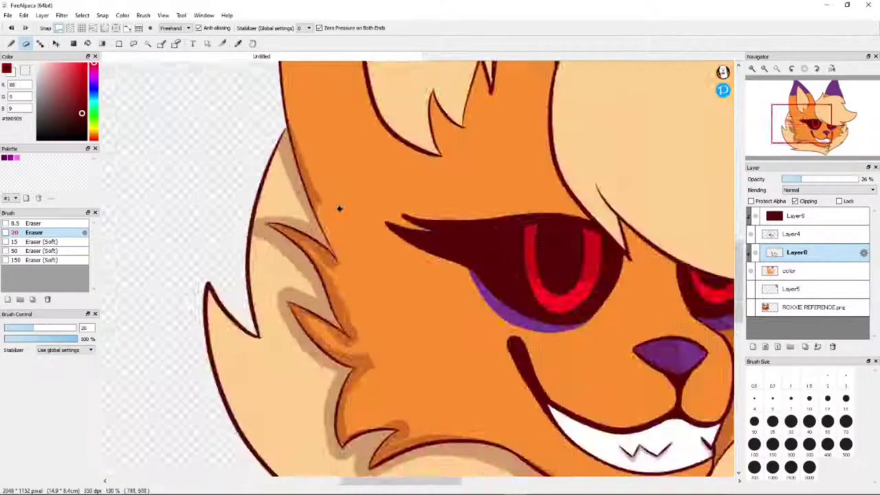
scroll(292, 154, up, 6)
scroll(291, 154, down, 2)
mouse_move(365, 314)
mouse_down()
mouse_move(365, 458)
mouse_move(434, 414)
mouse_up()
scroll(434, 415, down, 2)
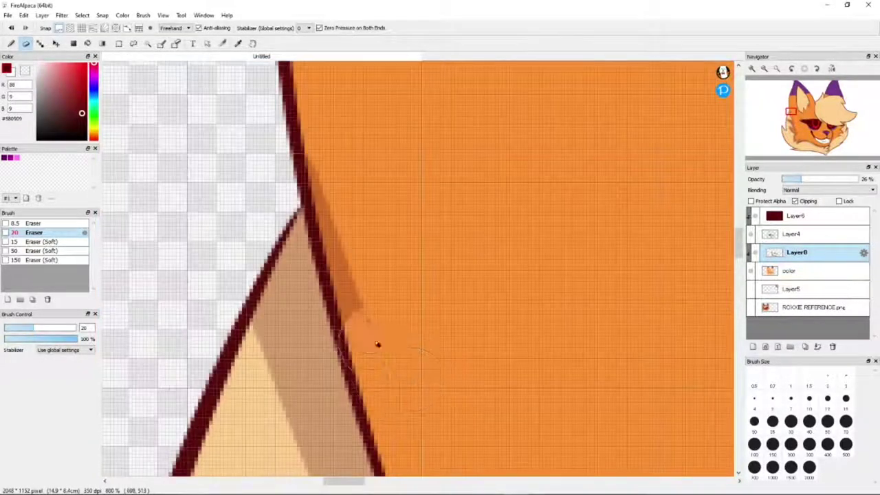
scroll(378, 350, down, 2)
scroll(518, 399, up, 2)
scroll(624, 399, up, 1)
Erase the shadow spill on the orange side of the jawline and around the lowest cheek tuft
scroll(517, 279, down, 2)
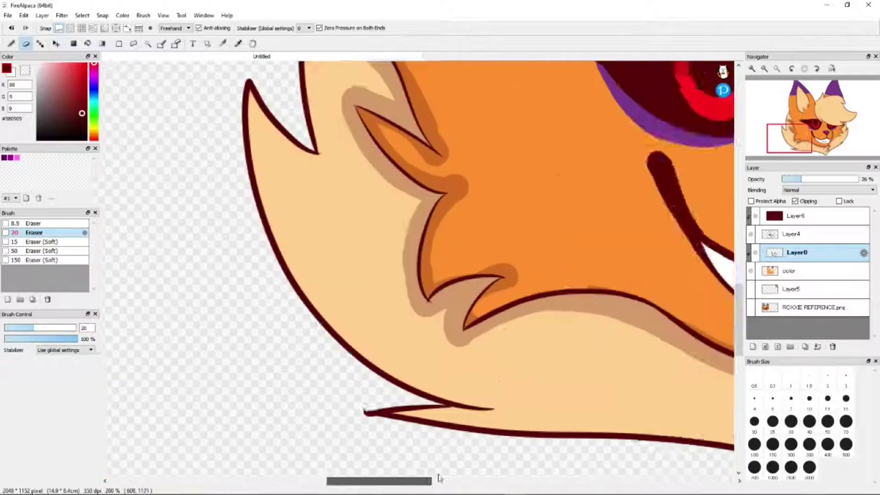
scroll(367, 409, up, 2)
drag(504, 323, 288, 310)
scroll(177, 261, down, 3)
scroll(307, 324, up, 2)
scroll(153, 295, up, 1)
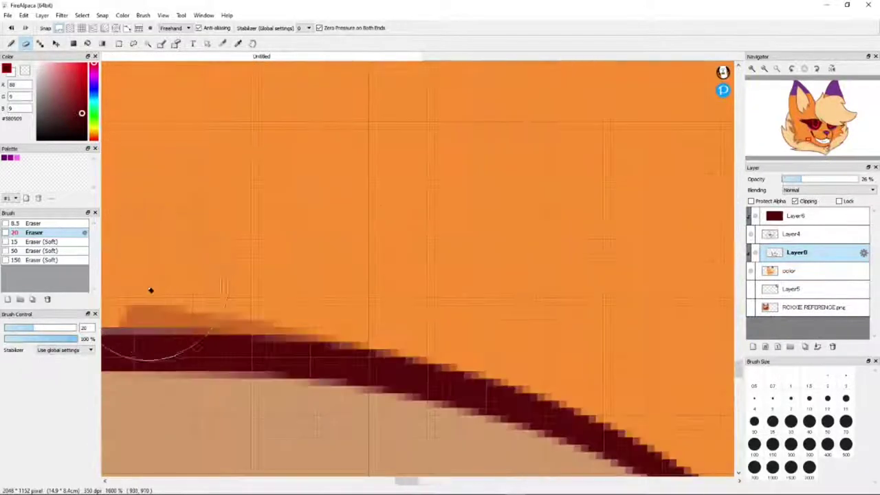
scroll(381, 369, down, 3)
scroll(381, 369, up, 3)
mouse_move(387, 330)
mouse_down()
mouse_move(458, 315)
mouse_move(409, 234)
mouse_up()
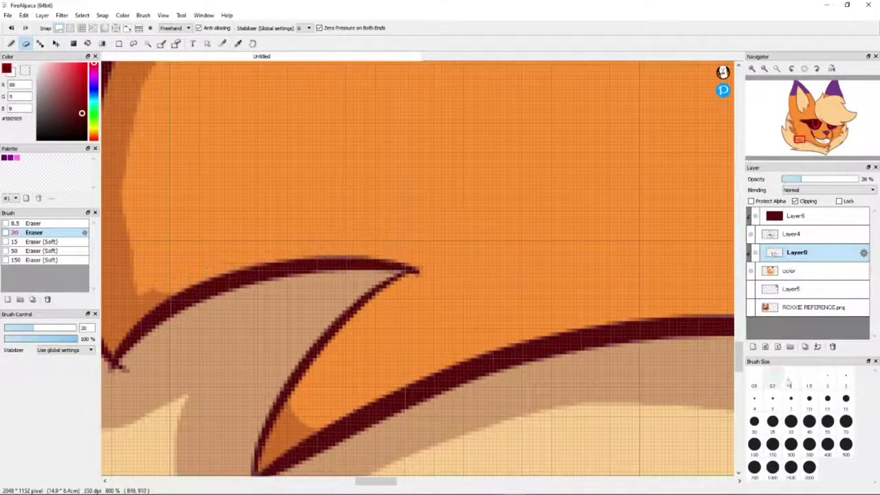
Clean the shadow off the orange along the cheek edge above the lowest tuft with a size 12 eraser
key(bracketleft)
scroll(337, 406, down, 1)
scroll(250, 419, up, 1)
drag(249, 418, 273, 291)
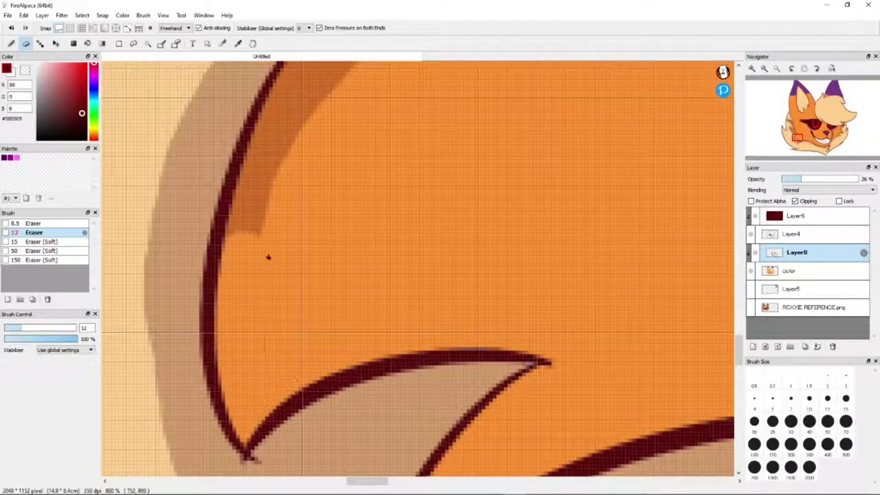
scroll(273, 292, down, 1)
scroll(392, 225, up, 1)
drag(391, 225, 363, 117)
Erase the shadow overlap from the orange around the middle cheek tuft with a size 10 eraser
scroll(403, 216, down, 2)
scroll(370, 247, up, 2)
mouse_move(369, 246)
mouse_down()
mouse_move(410, 151)
mouse_move(393, 204)
mouse_move(324, 191)
mouse_move(333, 234)
mouse_up()
scroll(392, 205, down, 2)
scroll(533, 432, up, 1)
drag(480, 410, 503, 409)
mouse_move(439, 356)
mouse_down()
mouse_move(391, 264)
mouse_move(392, 183)
mouse_up()
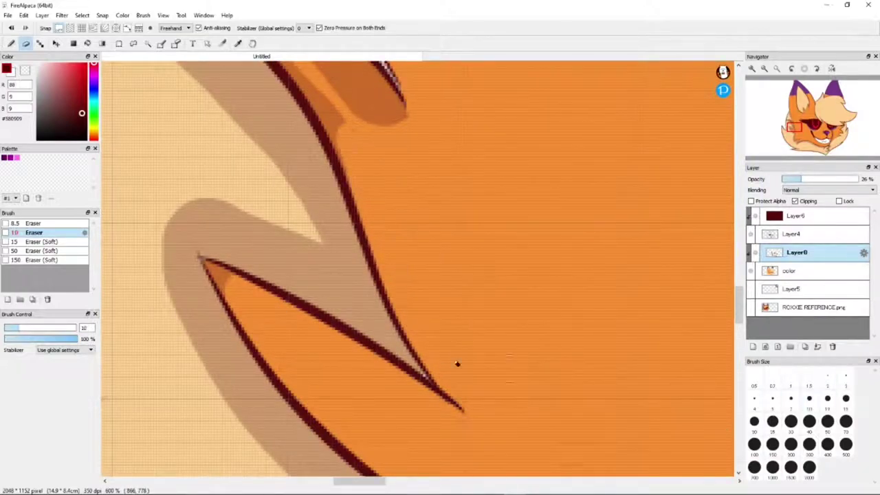
Remove the shadow from inside the uppermost orange cheek tuft, reducing the eraser to size 4 for its tip
scroll(282, 311, down, 2)
mouse_move(324, 343)
mouse_down()
mouse_move(285, 209)
mouse_move(342, 194)
mouse_move(281, 186)
mouse_up()
scroll(281, 186, up, 1)
drag(320, 228, 366, 233)
key(bracketleft)
key(bracketleft)
key(bracketleft)
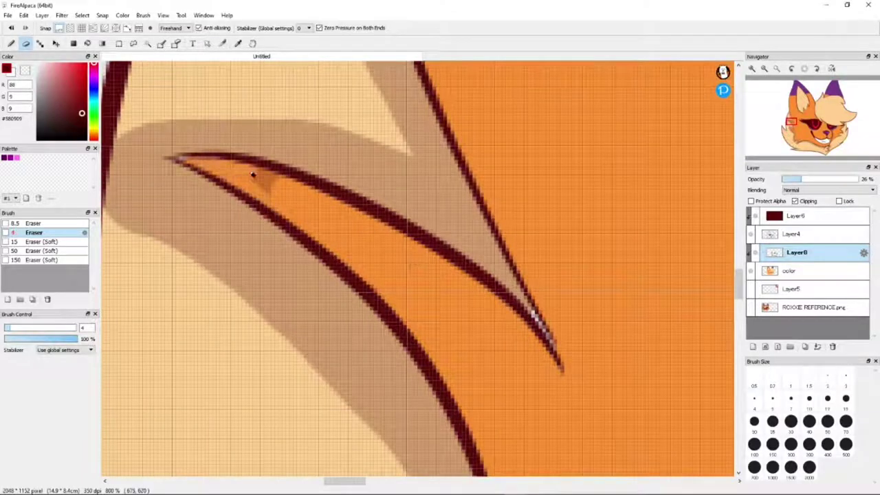
scroll(236, 169, down, 3)
Paint size 30 shadows along the outer edge and pointed tufts of the near cheek's cream fluff
key(b)
scroll(423, 240, down, 1)
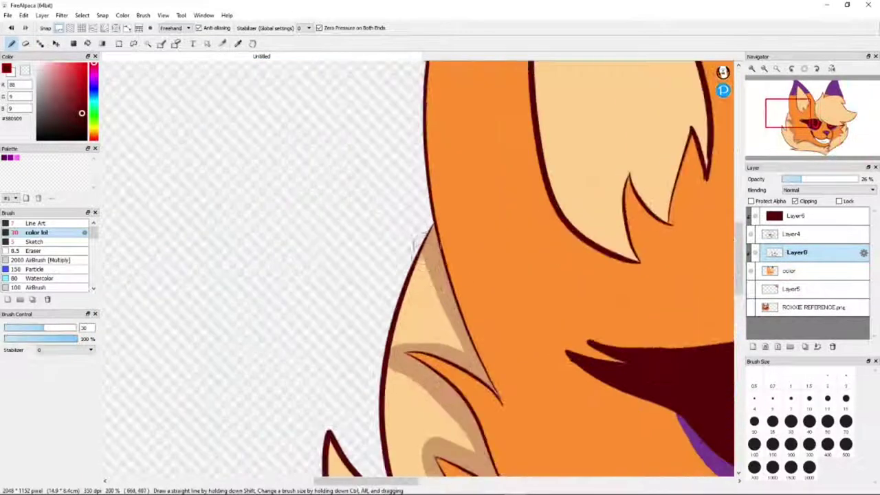
scroll(421, 248, down, 2)
scroll(440, 330, up, 1)
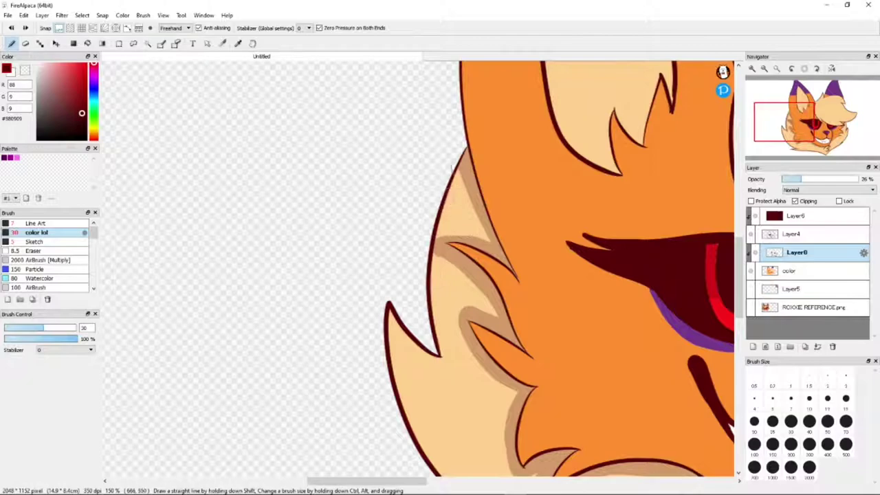
scroll(385, 278, down, 3)
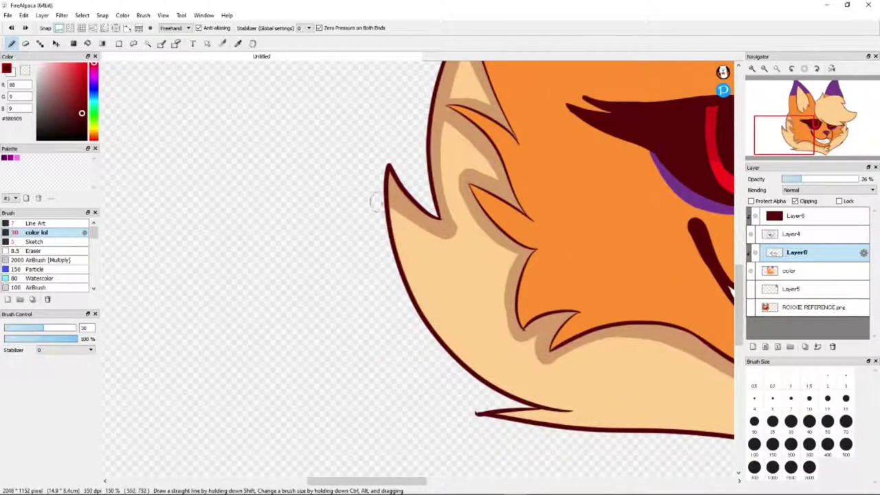
drag(416, 483, 439, 484)
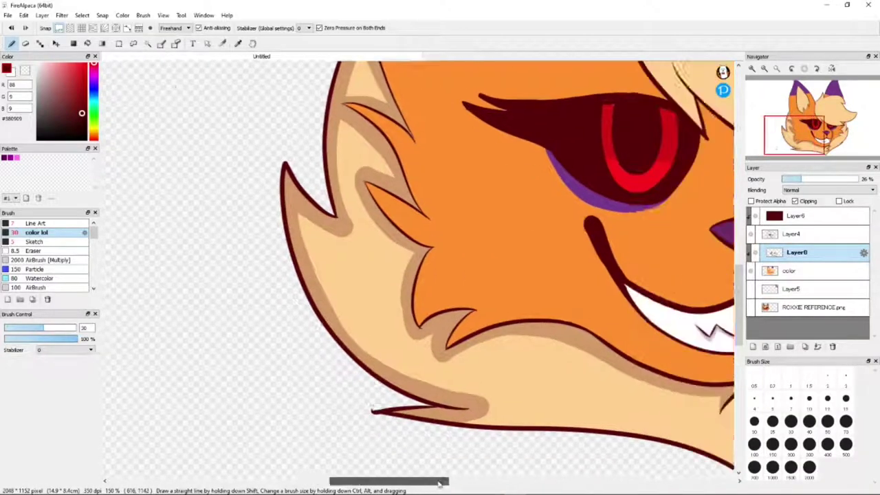
Paint a jagged shadow following the fur points at the base of the near ear's cream interior
scroll(481, 309, down, 1)
scroll(633, 415, down, 1)
scroll(404, 235, up, 2)
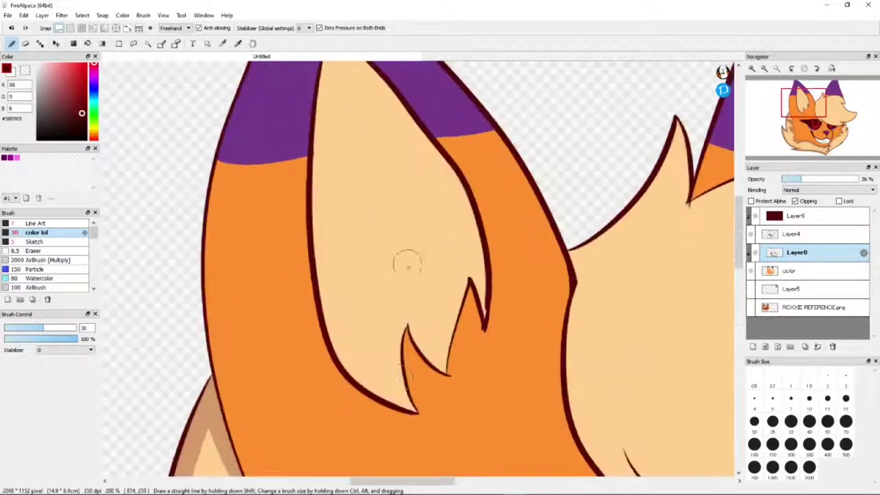
scroll(405, 235, up, 1)
drag(422, 425, 413, 285)
key(ctrl+z)
drag(389, 348, 398, 411)
drag(398, 271, 375, 402)
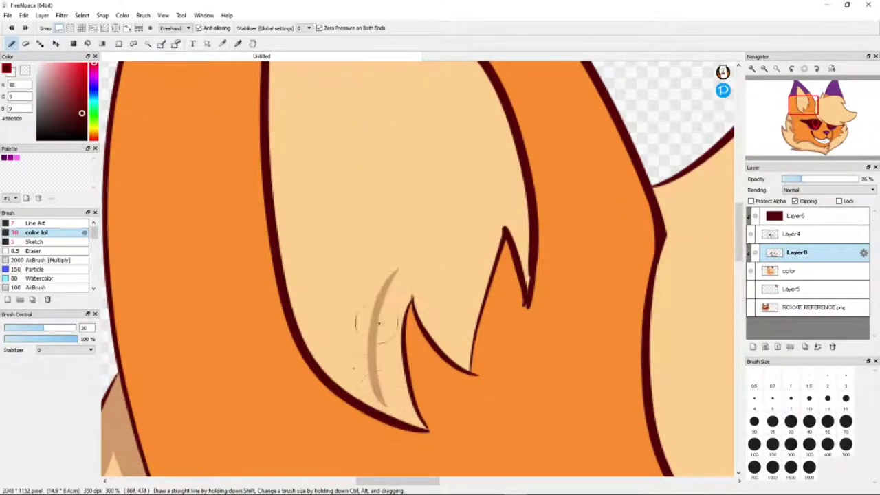
drag(412, 260, 471, 341)
drag(481, 316, 530, 192)
key(ctrl+z)
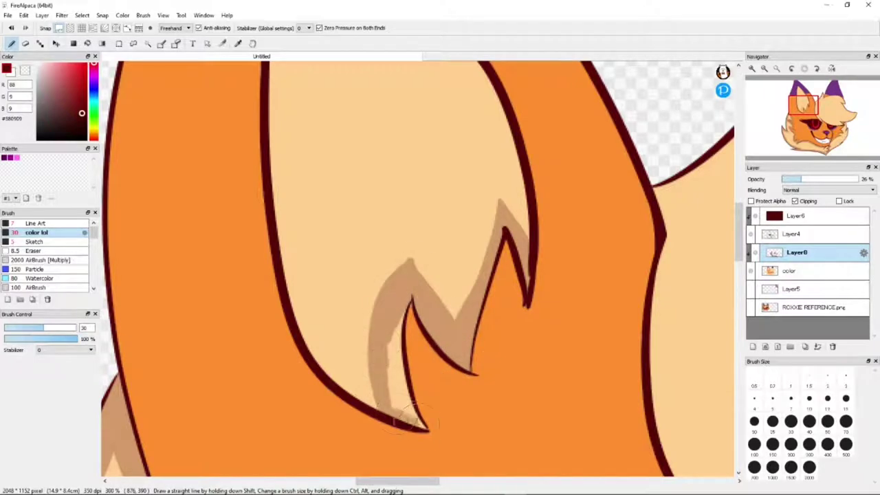
Extend the shadow up the inner ear's outer edge to its point and erase the spill outside the outline
scroll(354, 352, down, 2)
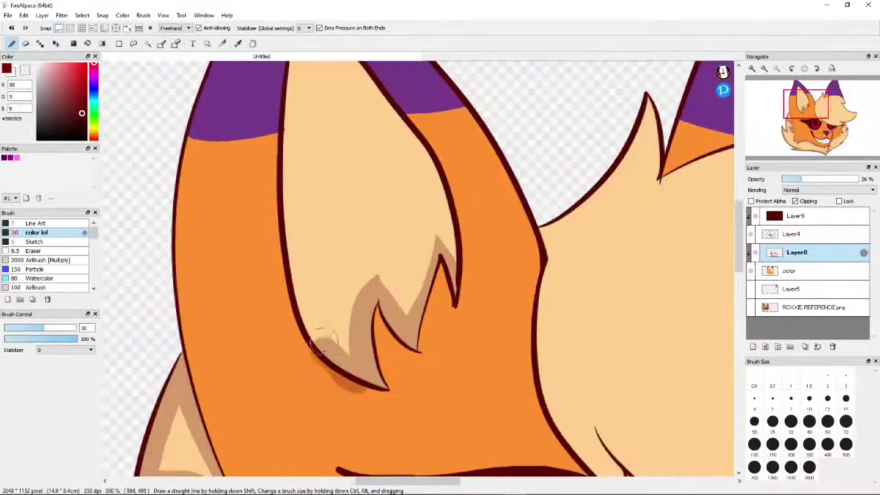
mouse_move(366, 374)
mouse_down()
mouse_move(327, 354)
mouse_move(307, 242)
mouse_move(330, 122)
mouse_move(155, 125)
mouse_up()
key(e)
scroll(213, 110, up, 3)
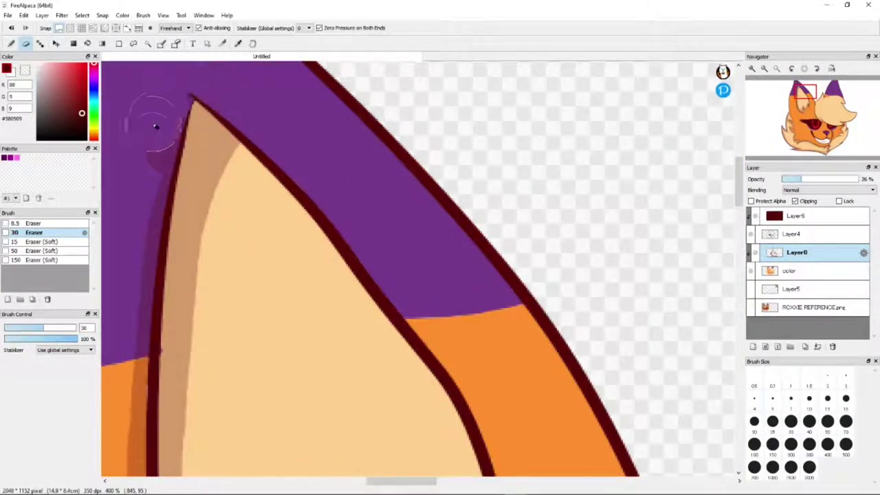
scroll(182, 144, down, 3)
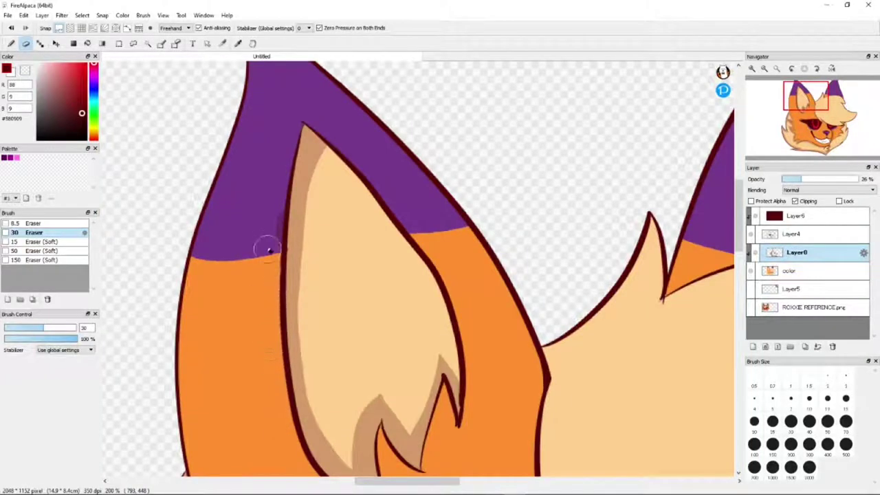
scroll(271, 285, down, 2)
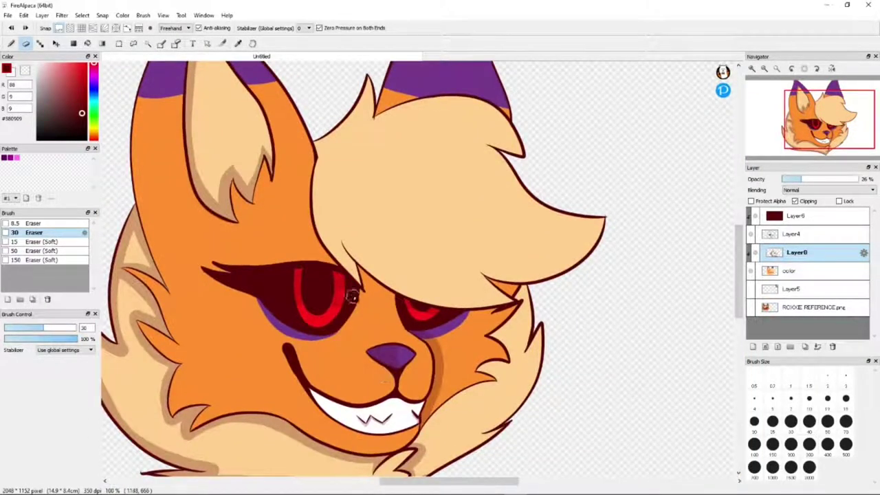
Paint the shadow cast by the hair across the forehead, above the eyes and onto the far cheek
key(b)
scroll(417, 268, up, 2)
mouse_move(347, 69)
mouse_down()
mouse_move(313, 220)
mouse_move(443, 392)
mouse_move(431, 319)
mouse_up()
scroll(454, 337, down, 2)
scroll(426, 309, up, 2)
scroll(495, 330, up, 1)
drag(372, 268, 560, 288)
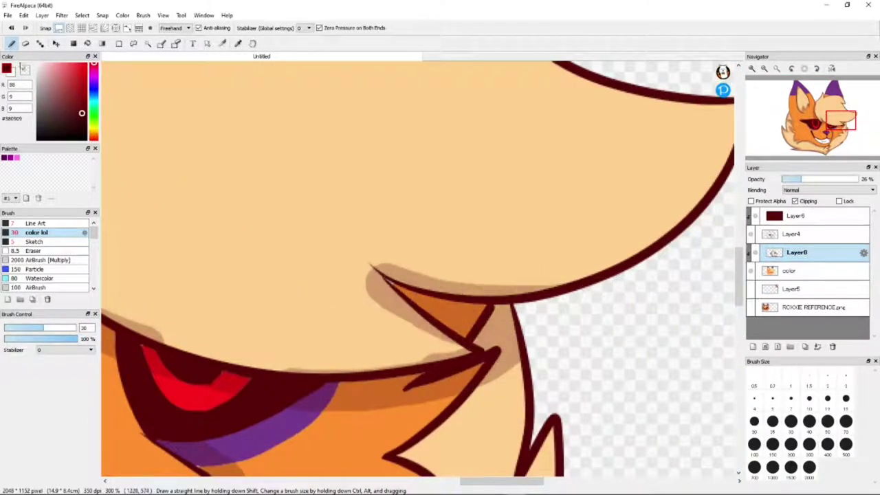
Erase the face shadow's spill from the lower edge and pointed strands of the cream hair, reducing the eraser to size 7
key(e)
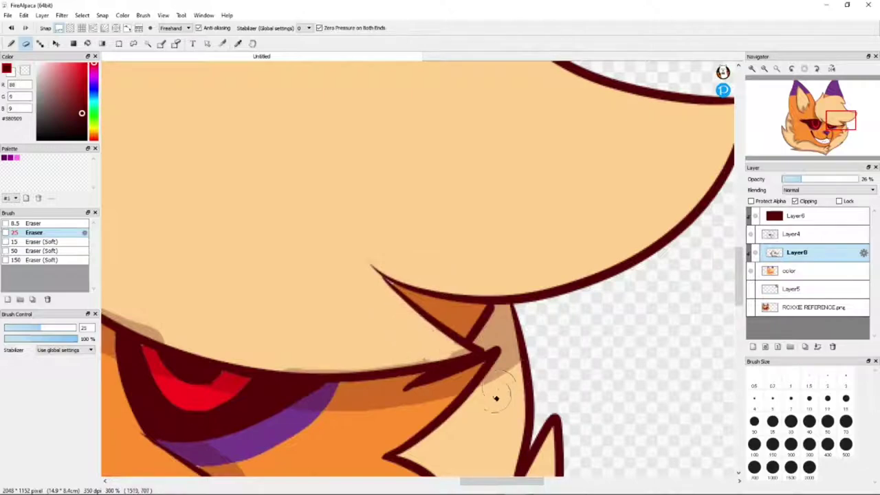
drag(514, 349, 506, 377)
key(bracketleft)
key(bracketleft)
key(bracketleft)
key(bracketleft)
key(bracketleft)
scroll(385, 361, left, 4)
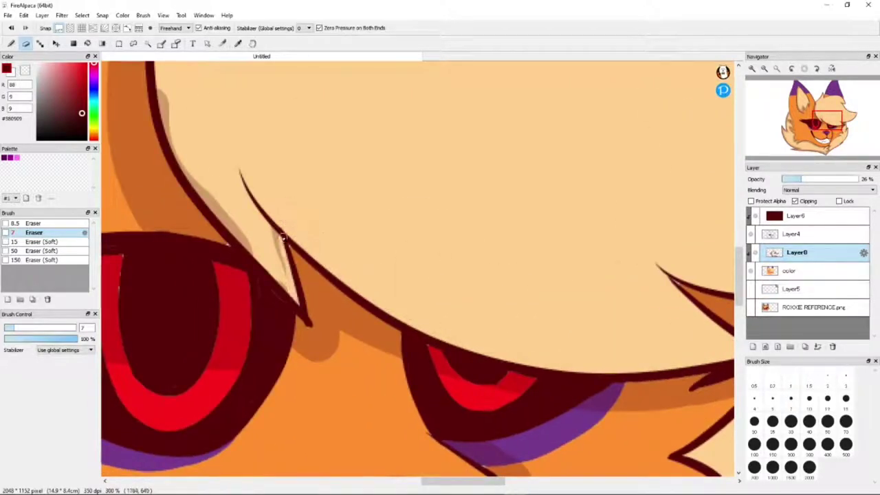
scroll(163, 86, up, 3)
scroll(202, 271, up, 3)
drag(246, 282, 265, 344)
scroll(695, 269, down, 2)
mouse_move(268, 209)
mouse_down()
mouse_move(259, 168)
mouse_move(241, 303)
mouse_up()
scroll(413, 275, down, 3)
scroll(482, 309, up, 3)
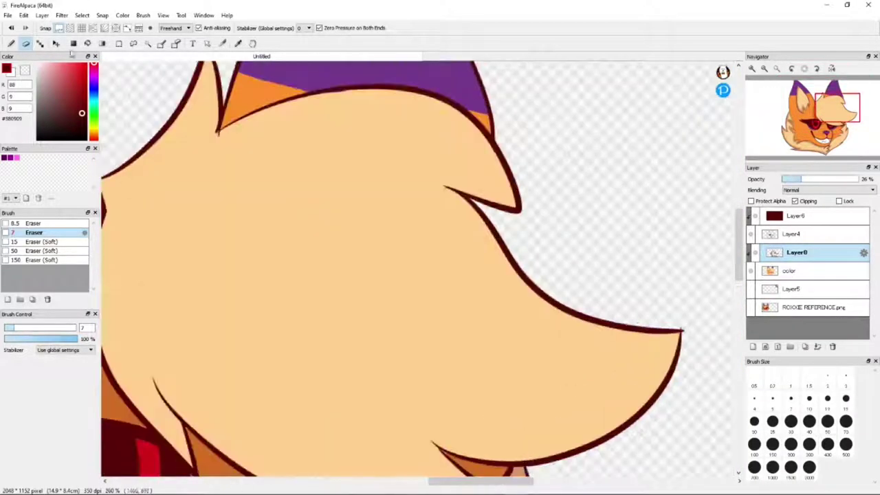
Paint the hair's shadow across the base of the far ear and erase its spill from the top of the hair
key(b)
scroll(533, 348, up, 3)
drag(533, 340, 282, 306)
scroll(268, 299, up, 1)
key(e)
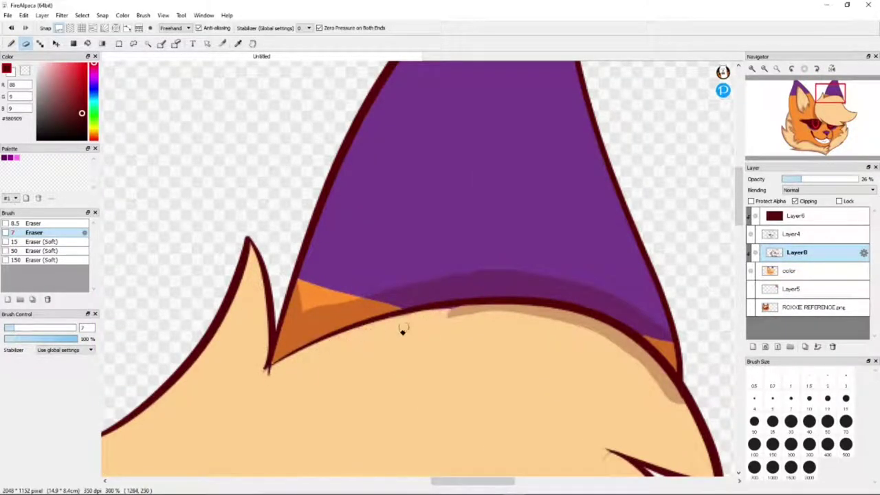
drag(646, 354, 618, 344)
scroll(530, 319, left, 5)
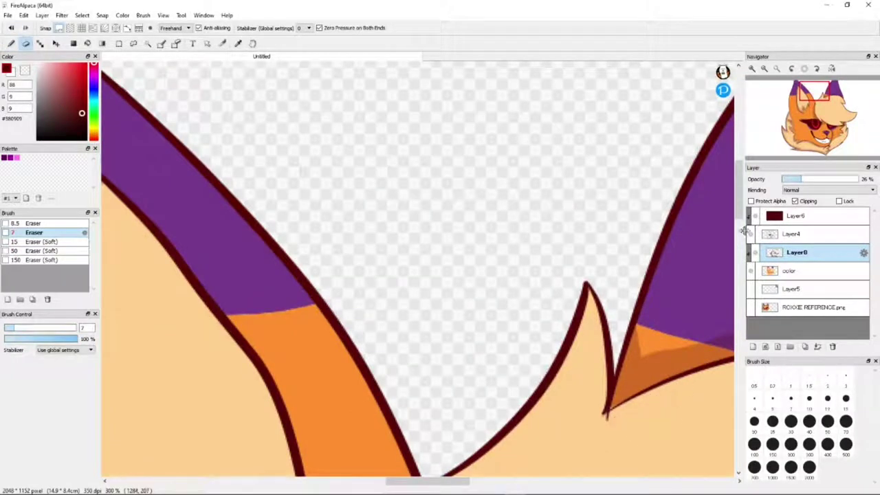
Outline and fill a shadow on the side of the hair beside the near ear, from the upright tuft down to the eye
scroll(740, 241, down, 5)
key(b)
drag(598, 103, 521, 396)
scroll(521, 395, down, 2)
drag(521, 262, 554, 416)
key(g)
click(482, 206)
Set the shading layer's opacity to 25%
mouse_move(802, 178)
mouse_down()
mouse_move(853, 179)
mouse_move(798, 181)
mouse_up()
key(b)
scroll(591, 172, up, 3)
scroll(591, 172, down, 4)
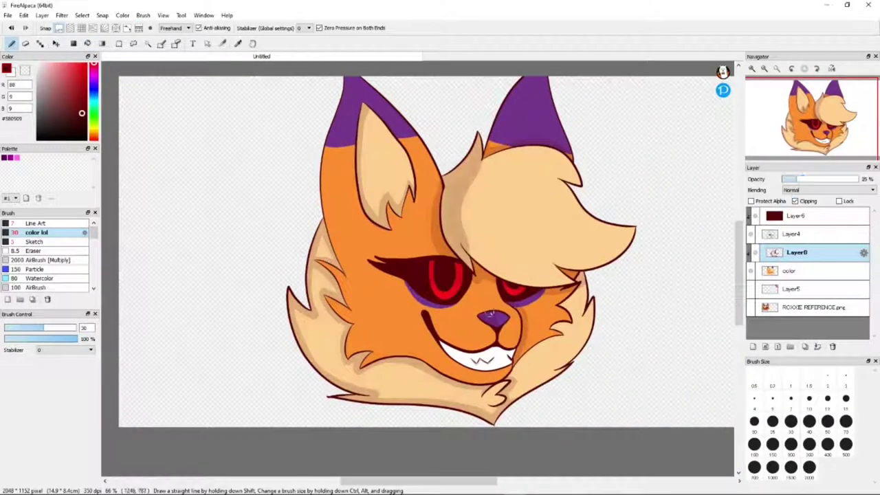
scroll(493, 315, up, 2)
scroll(440, 376, down, 2)
Paint white highlights along the far ear, hair tip and far cheek on a new clipped layer at 53% opacity
key(ctrl+shift+n)
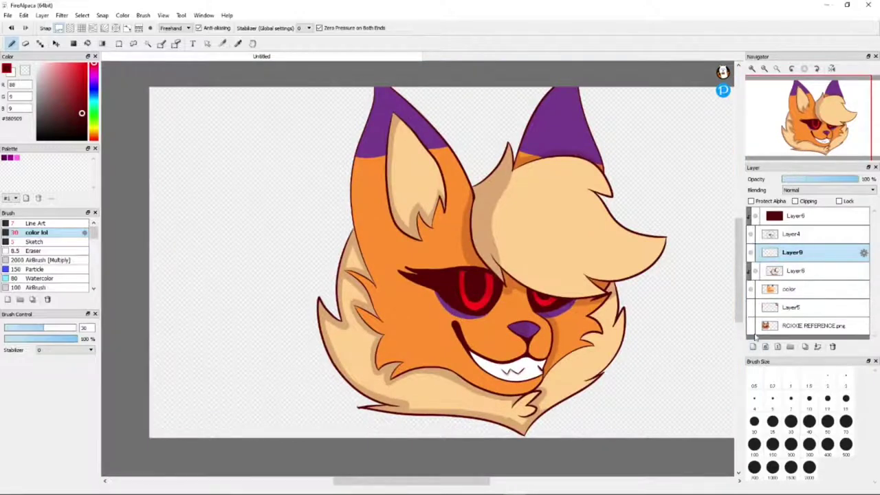
key(x)
scroll(688, 288, up, 3)
scroll(662, 198, up, 1)
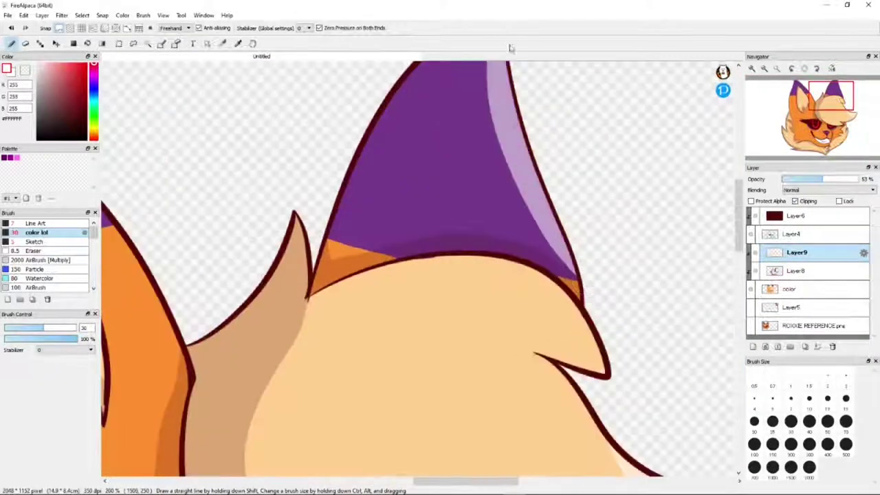
scroll(661, 198, down, 3)
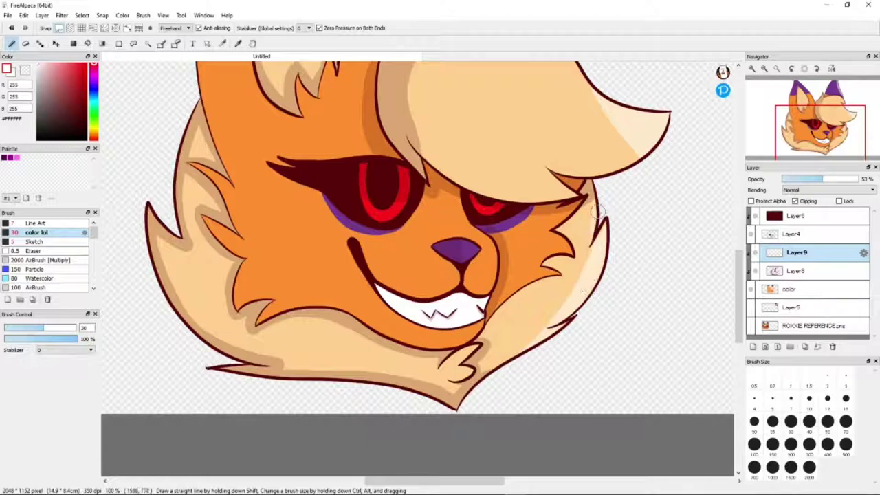
scroll(574, 332, down, 2)
Merge the shading layer into the color layer
drag(796, 270, 789, 252)
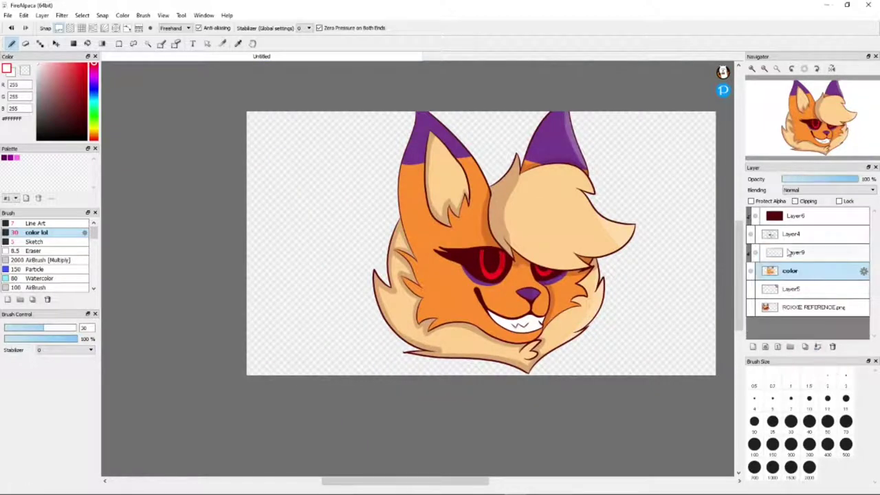